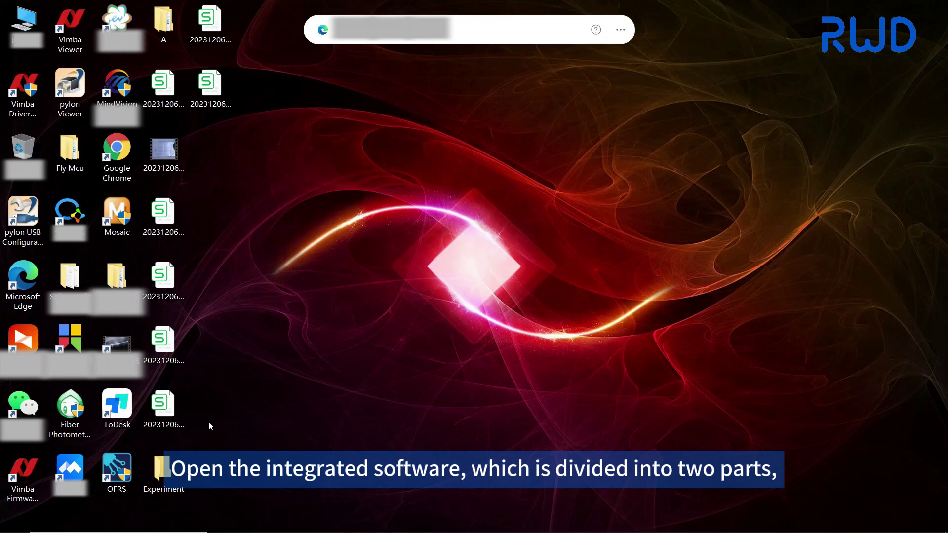
Step: Launch OFRS from the desktop icon and choose Photometry in the launcher
double_click(118, 471)
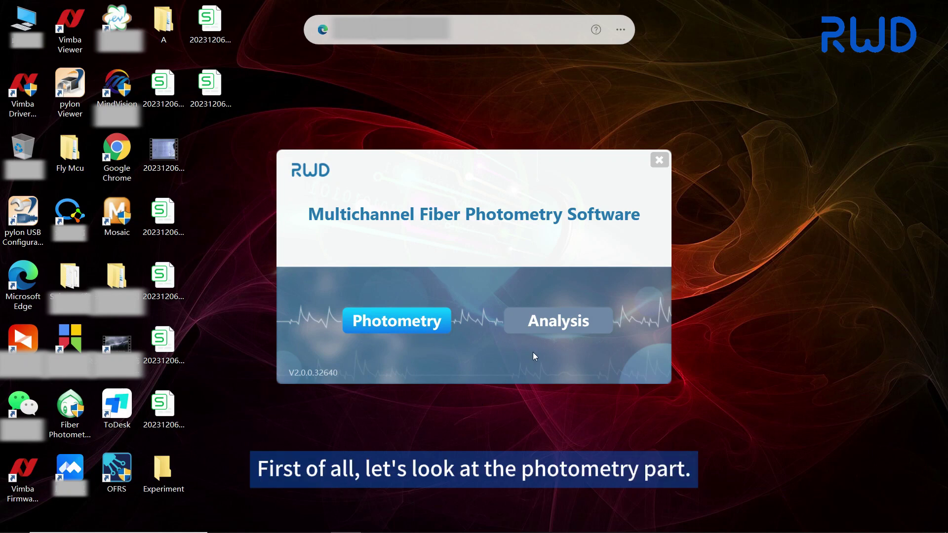
click(417, 319)
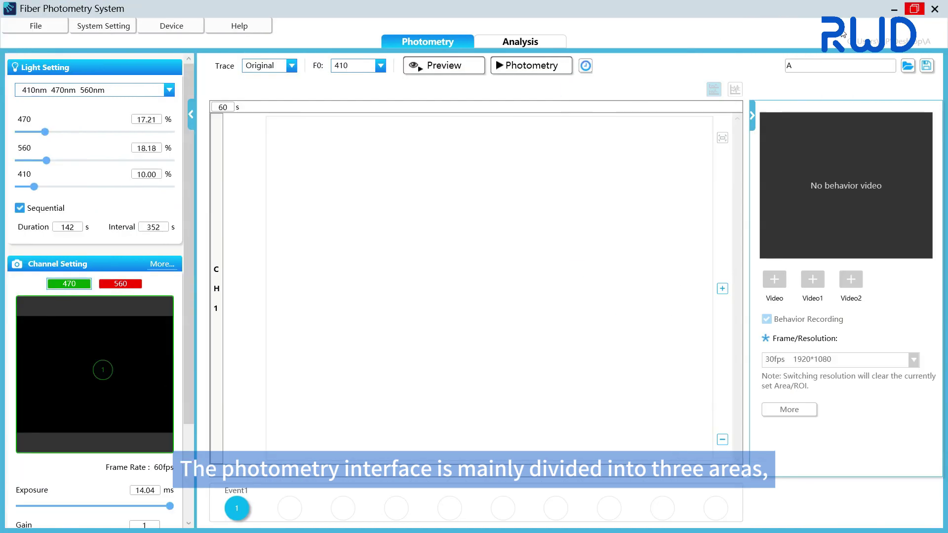
Step: Maximize the Fiber Photometry System window and show the Light Setting wavelength combinations
click(843, 29)
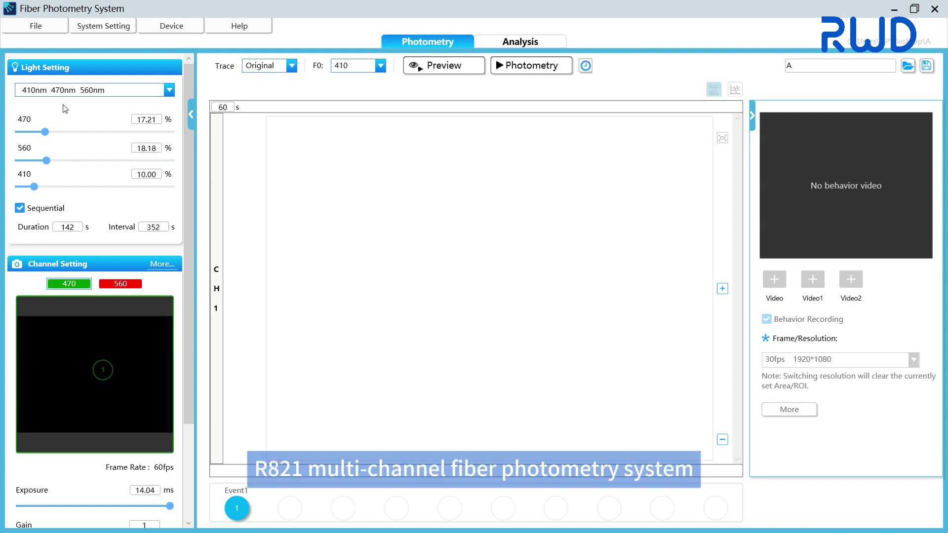
click(72, 95)
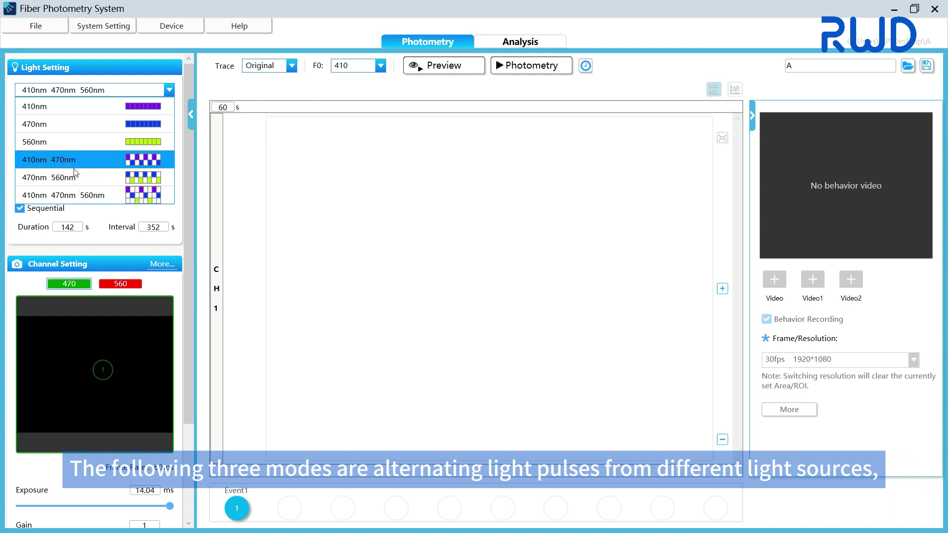
Step: Choose 410nm 470nm 560nm, with 470 and 560 nm power at 29.87% and 410 nm at 10.97%
click(84, 192)
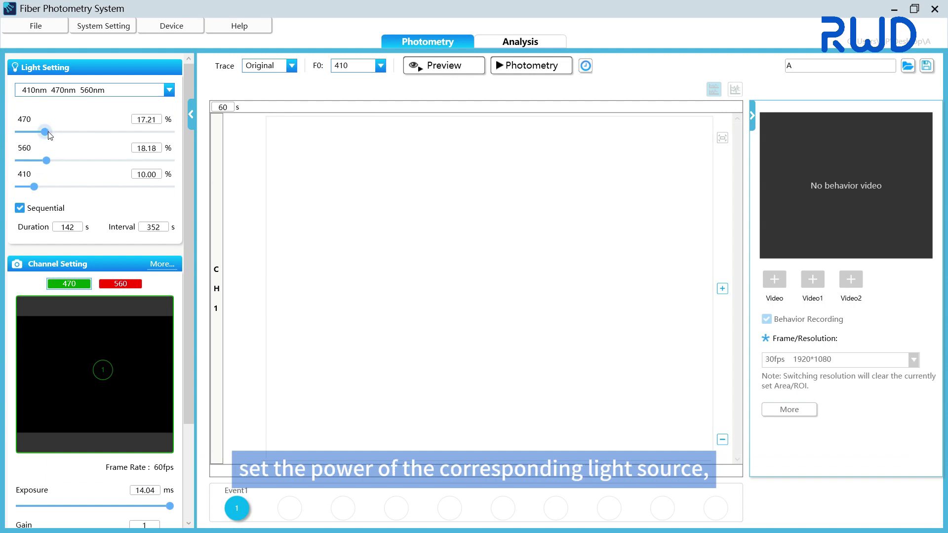
drag(48, 131, 53, 132)
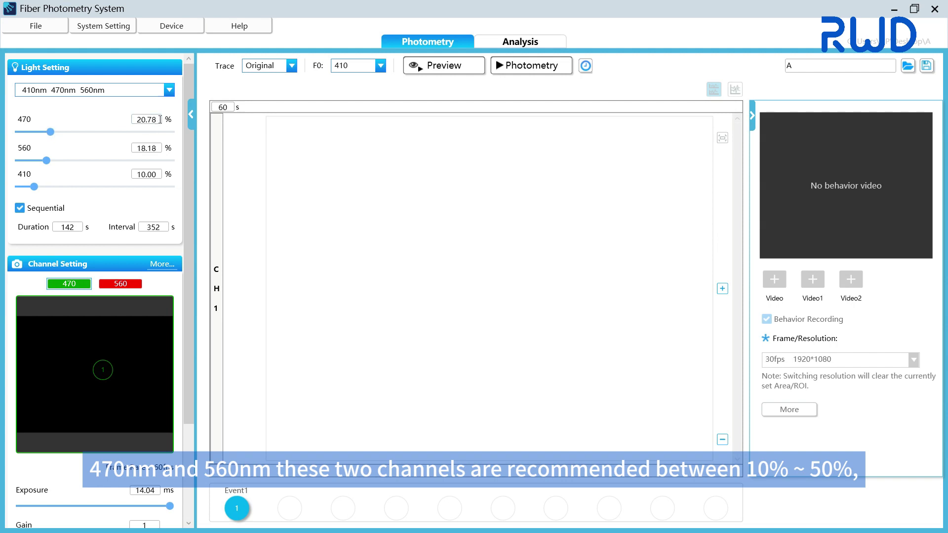
drag(160, 119, 92, 130)
text(25)
drag(156, 146, 124, 154)
text(25)
key(Return)
drag(45, 186, 36, 187)
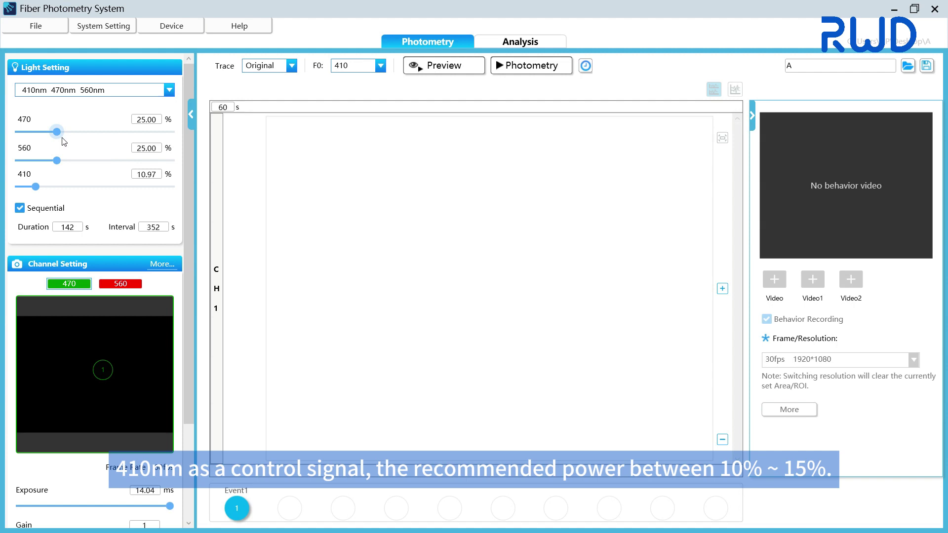
drag(60, 132, 65, 161)
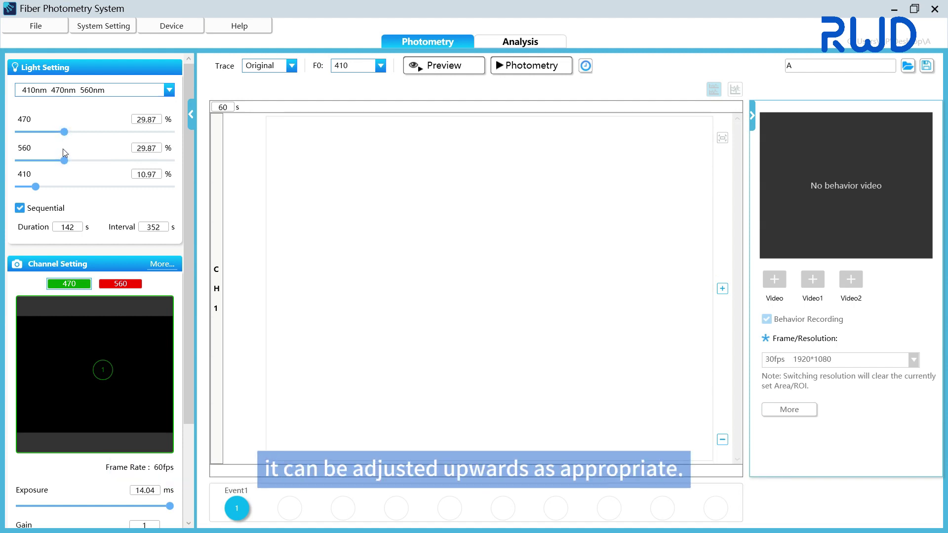
Step: Set the sequential duration and interval to 300 s each, leaving Sequential switched off
click(20, 208)
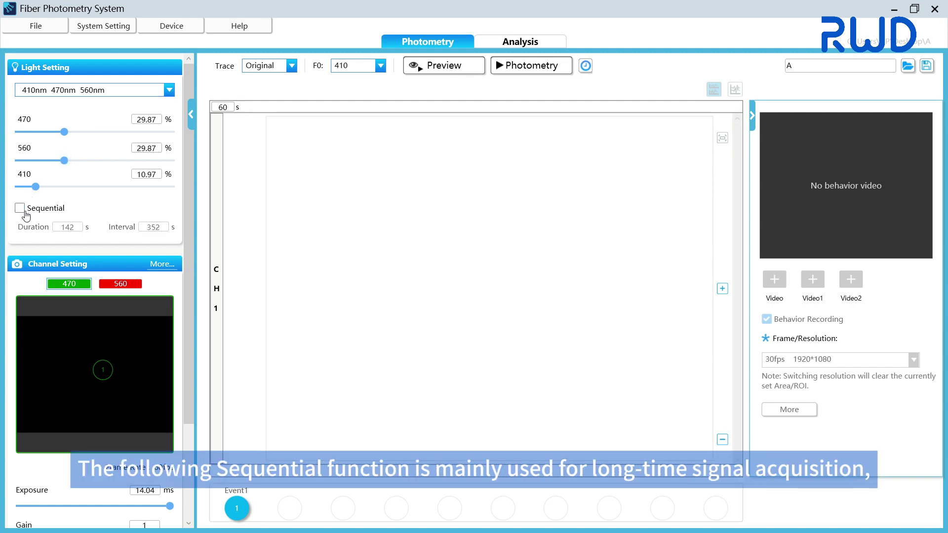
click(19, 208)
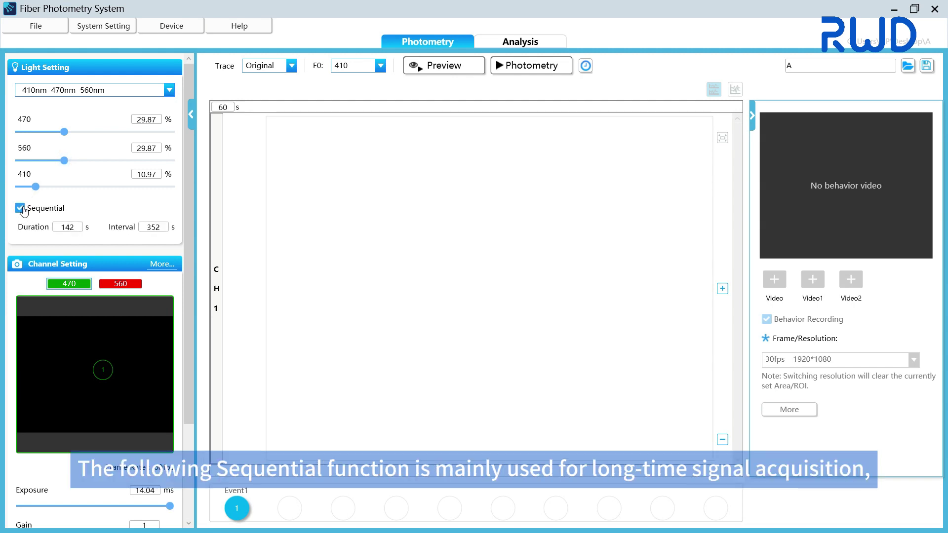
double_click(78, 226)
text(300)
double_click(163, 226)
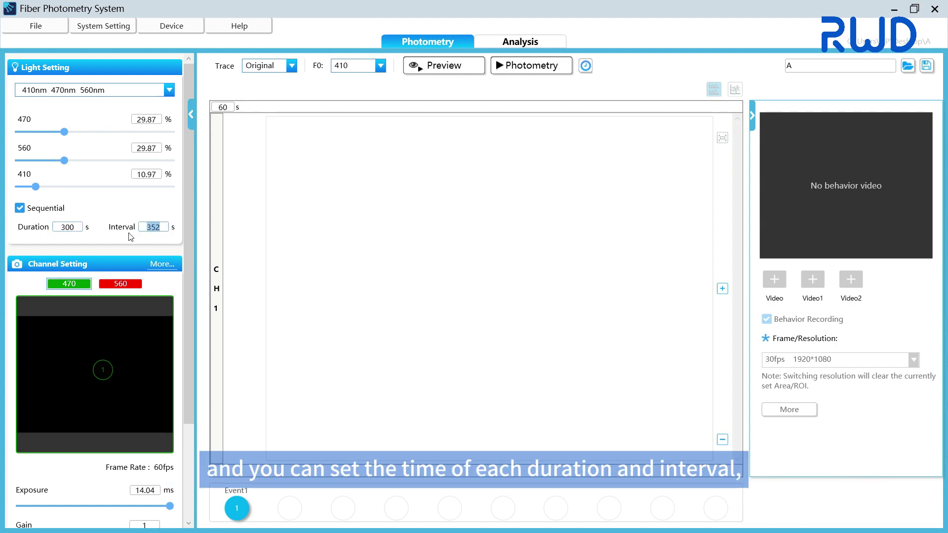
text(300)
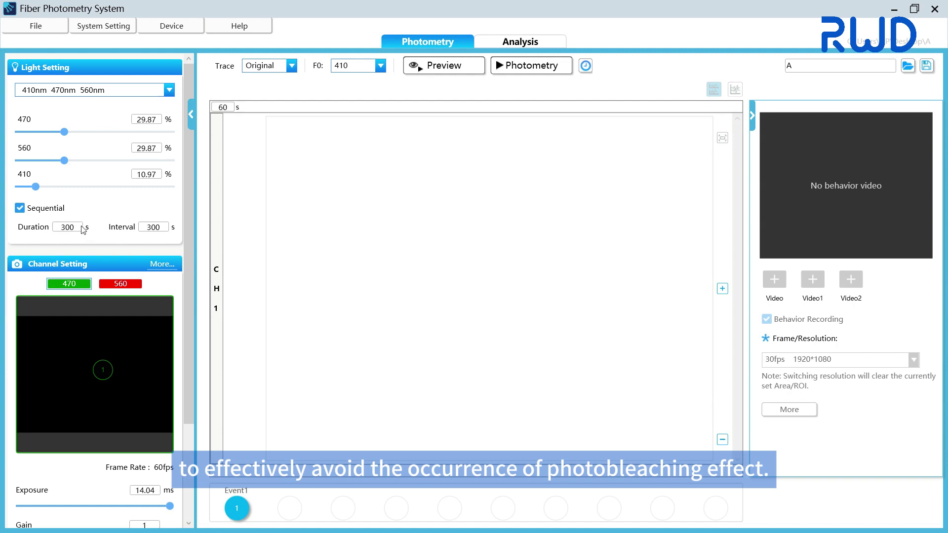
click(28, 211)
Step: In the More... channel settings, keep 60fps, raise Gain to 87, and centre CH1's ROI on the 470 nm spot
scroll(62, 221, down, 3)
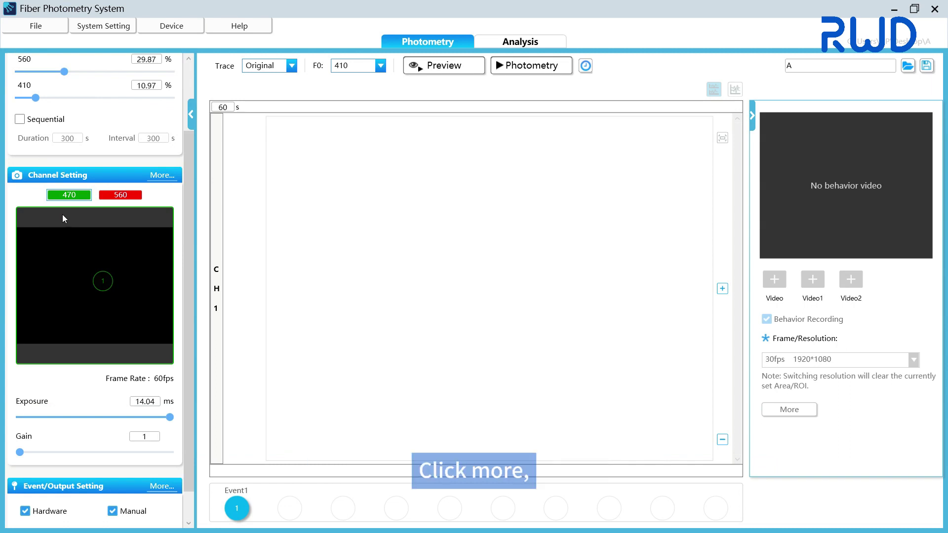
click(158, 176)
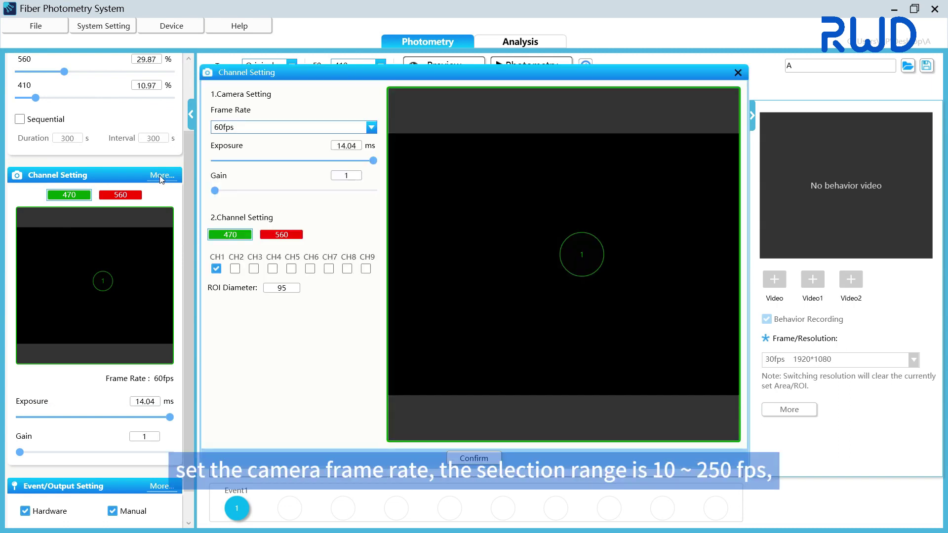
click(253, 127)
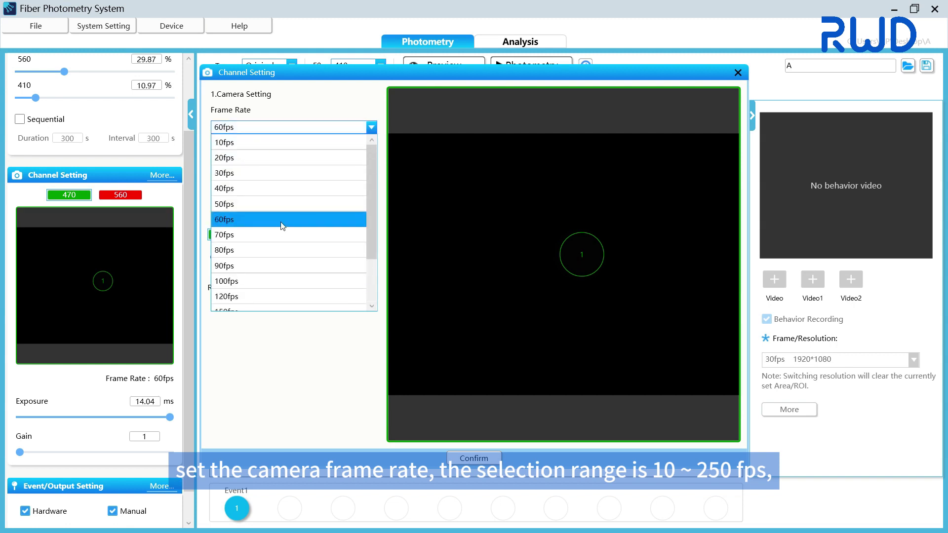
scroll(261, 195, down, 2)
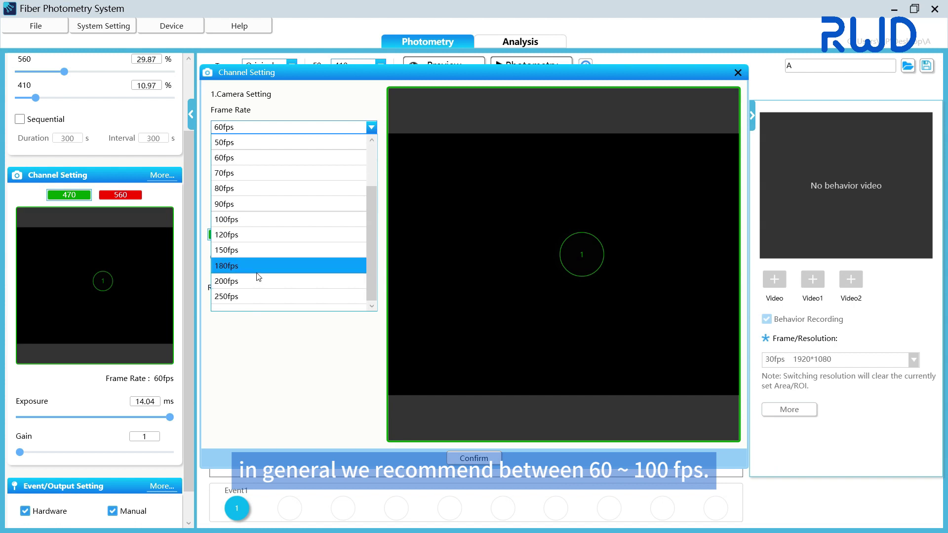
scroll(259, 278, up, 2)
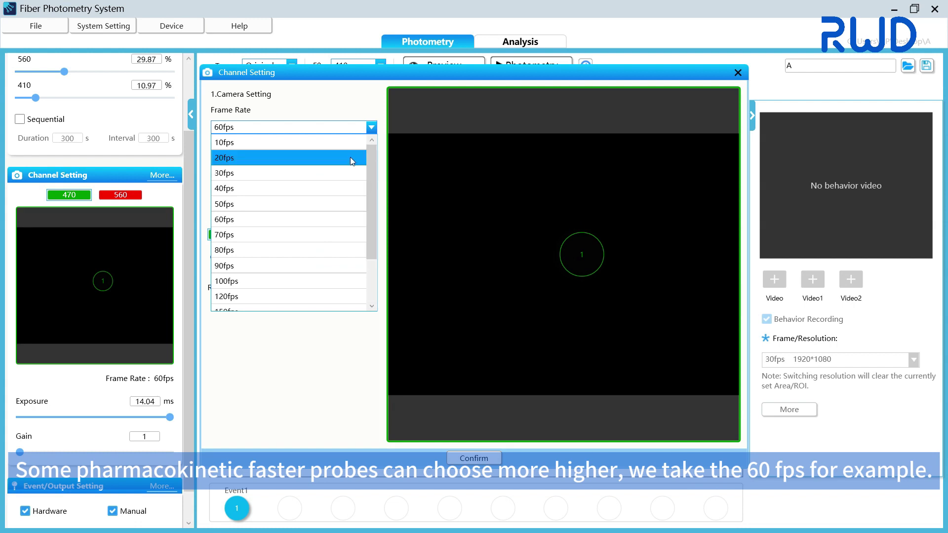
click(291, 219)
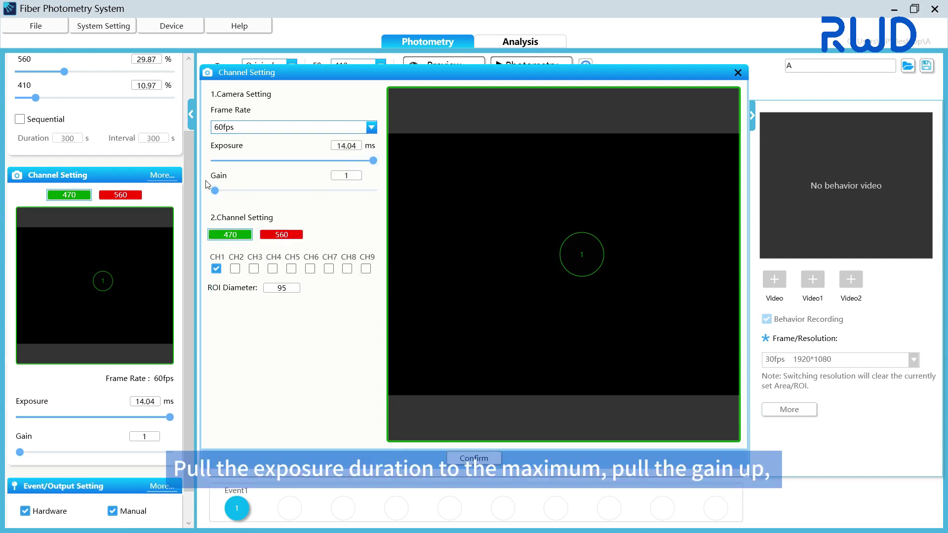
drag(215, 190, 353, 194)
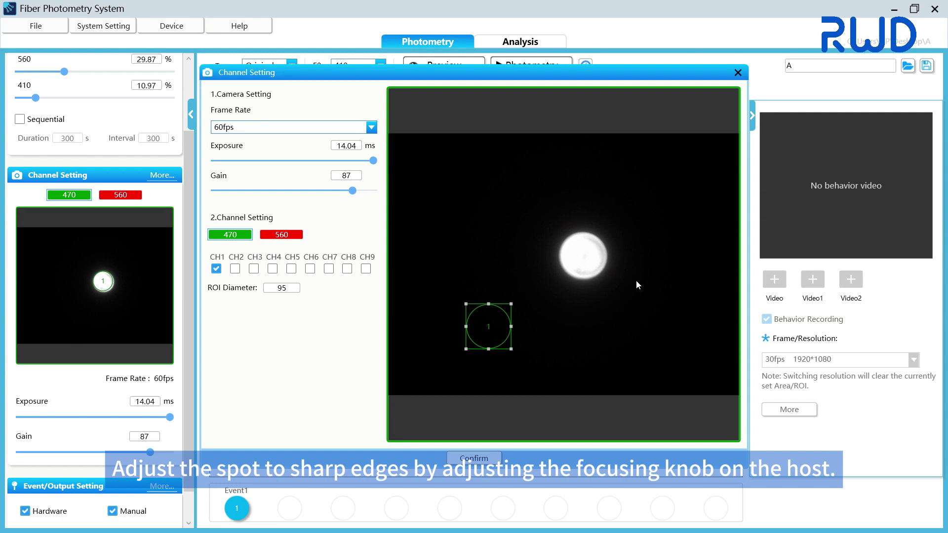
drag(492, 332, 596, 262)
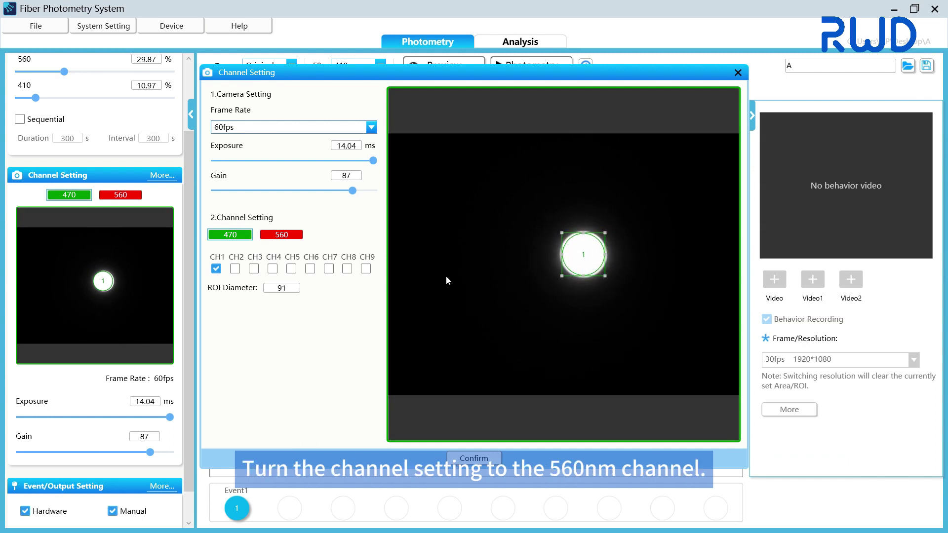
Step: Switch to the 560 channel, centre its ROI on the spot, and lower the camera gain
click(293, 237)
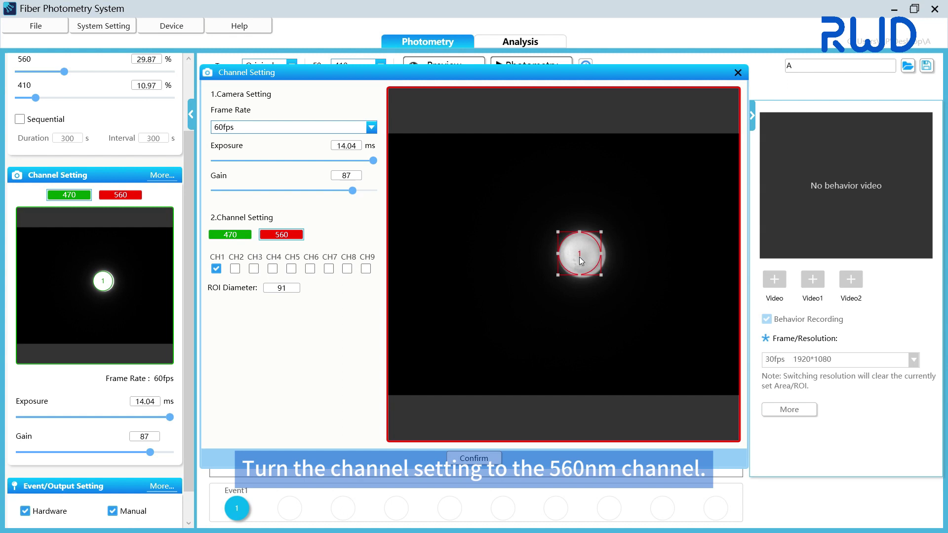
drag(581, 262, 584, 262)
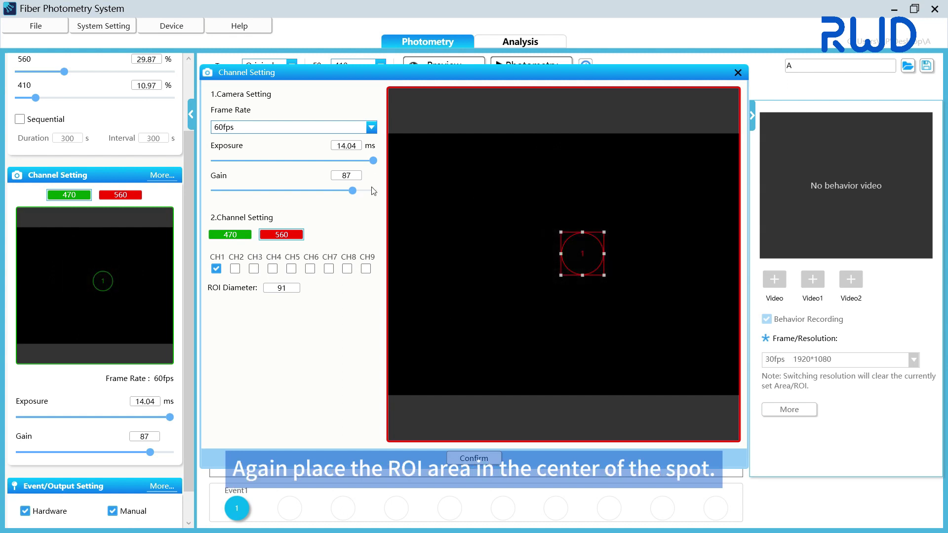
drag(353, 191, 190, 195)
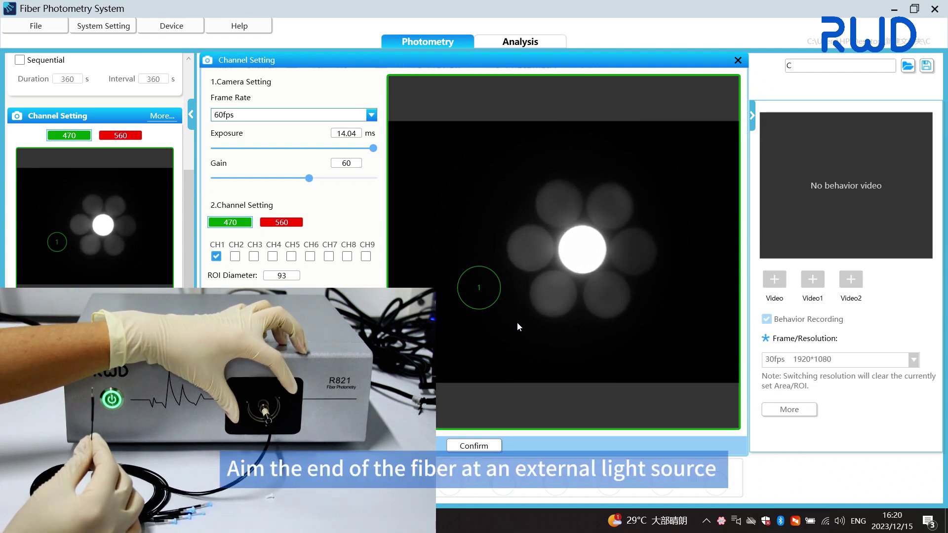
Step: Centre ROI 1 on the lit fiber spot, enable CH2 with ROI 2 on its spot, then enable CH3
click(476, 288)
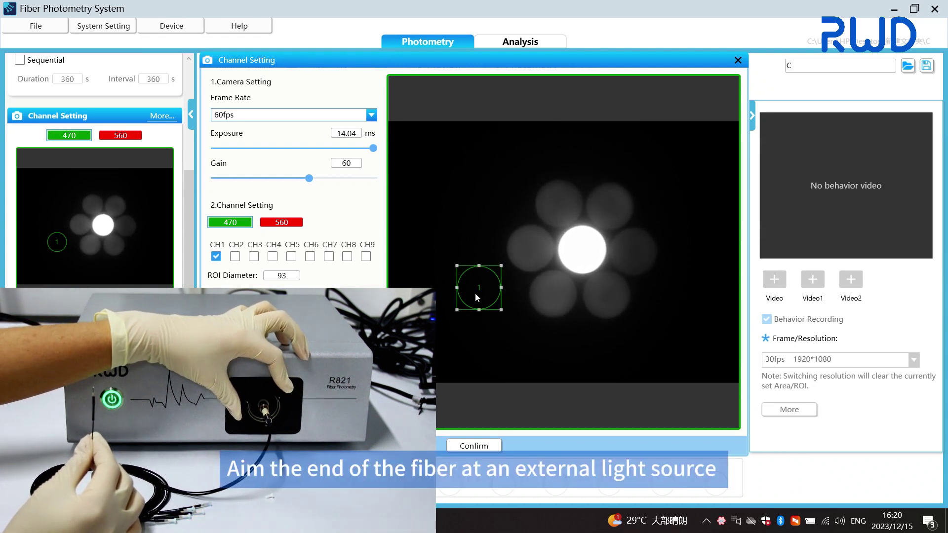
drag(484, 290, 587, 257)
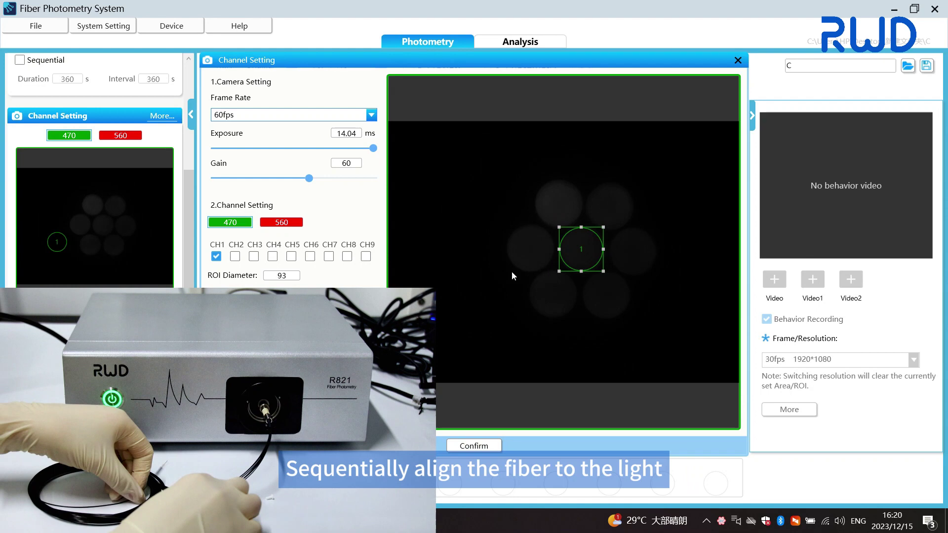
click(235, 256)
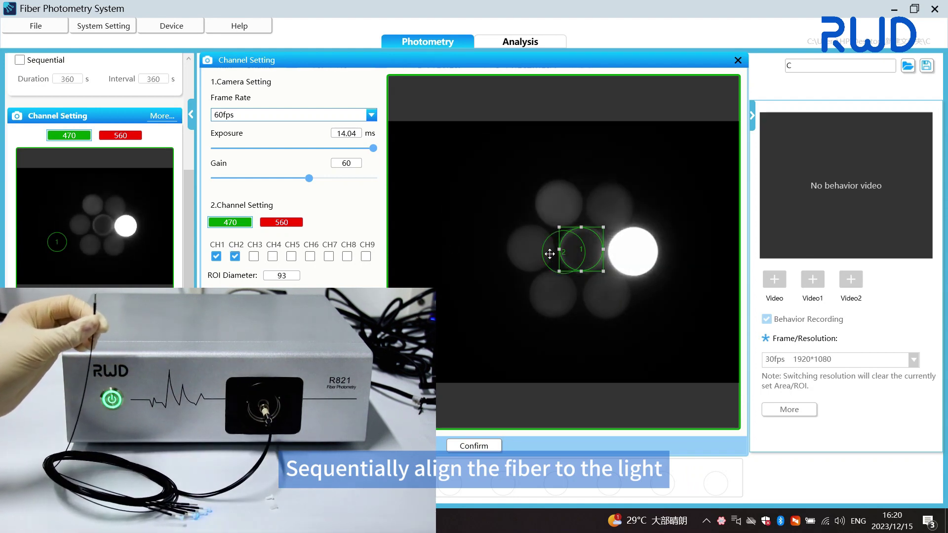
drag(558, 258, 611, 258)
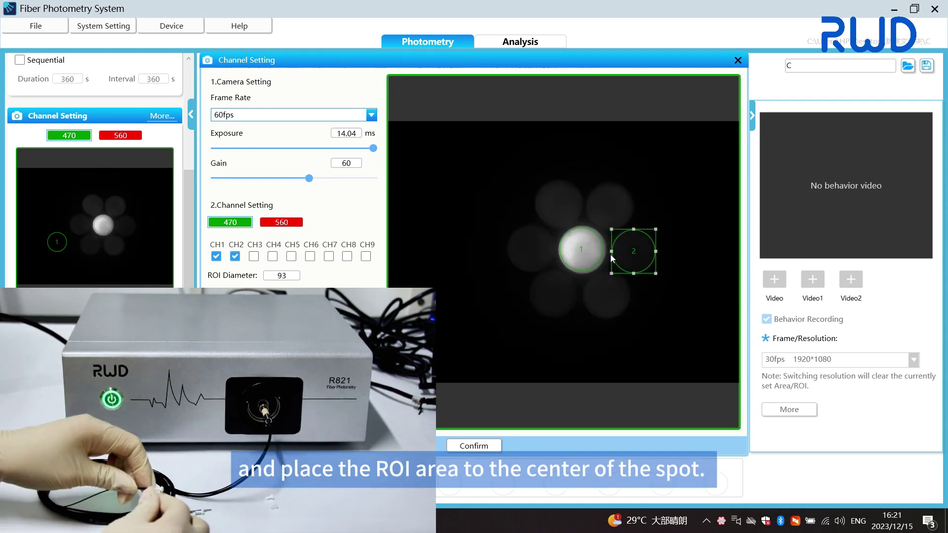
click(254, 256)
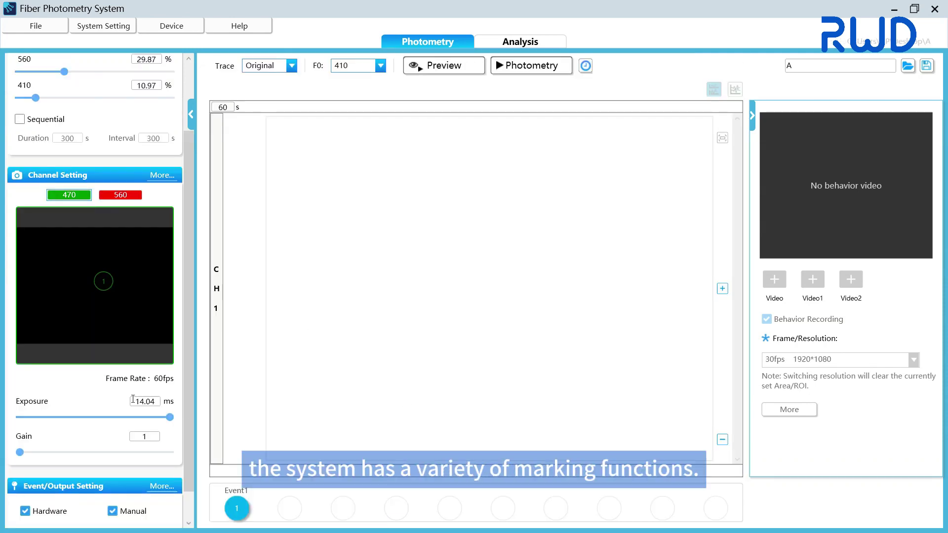
Step: Set Hardware Input1 to rising edge on all channels with a red event marker
scroll(130, 447, down, 1)
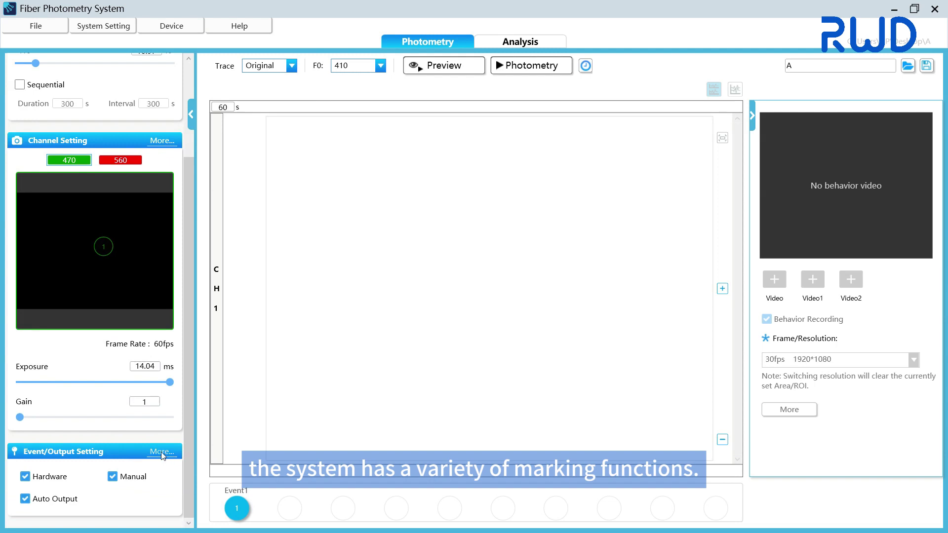
click(163, 452)
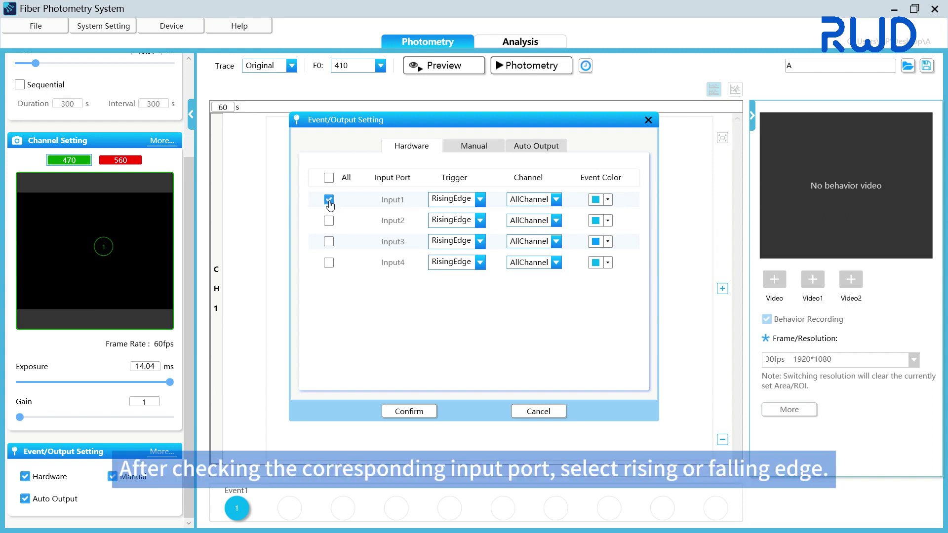
click(444, 205)
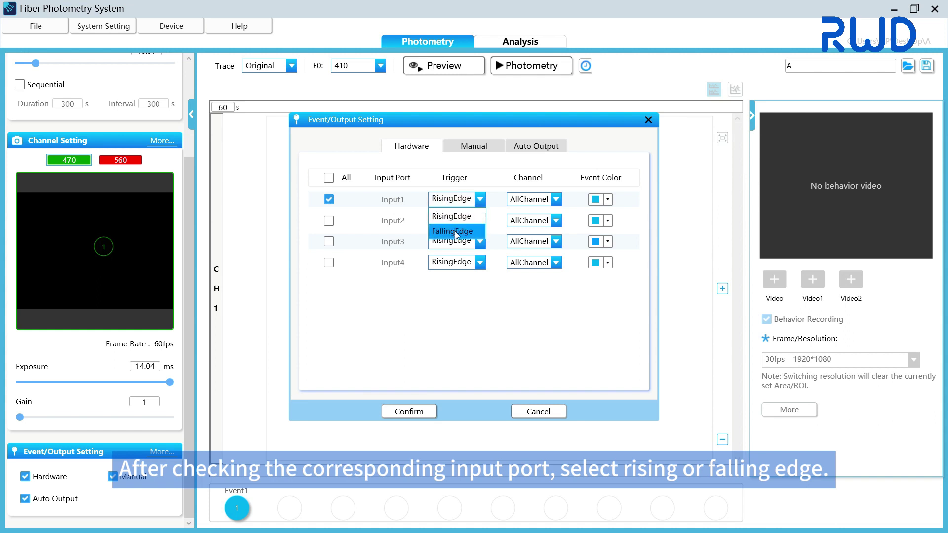
click(514, 200)
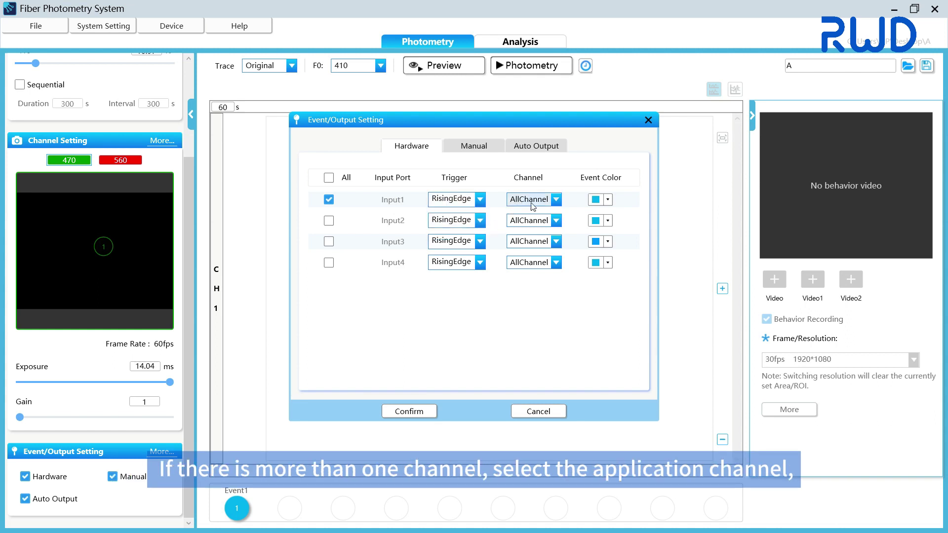
click(533, 206)
click(574, 211)
click(607, 199)
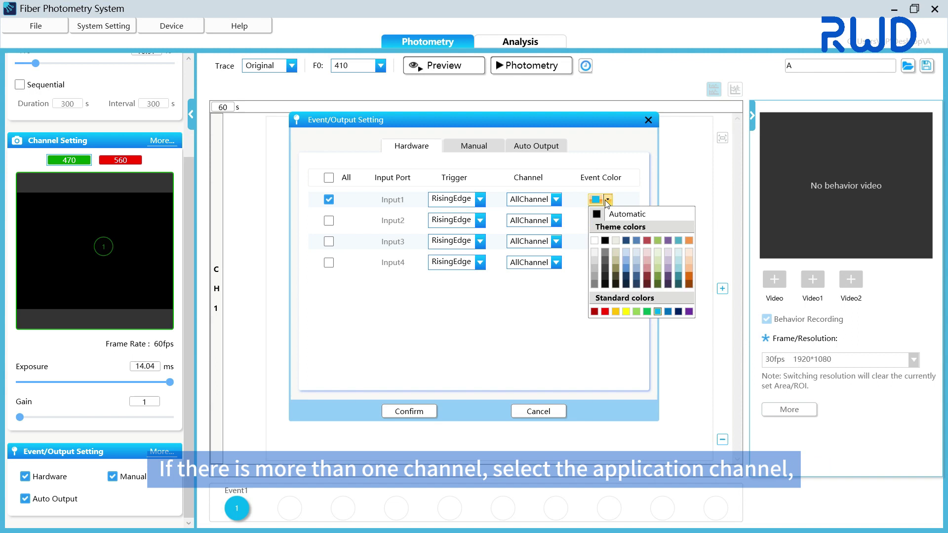
click(604, 312)
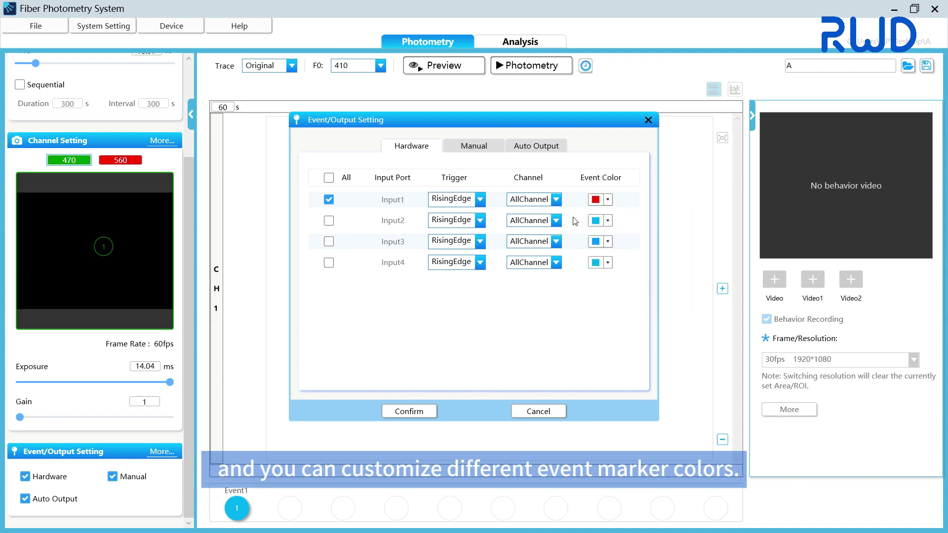
Step: Rename manual Event1 and Event2 to eat and drink, and enable the first three events
click(478, 149)
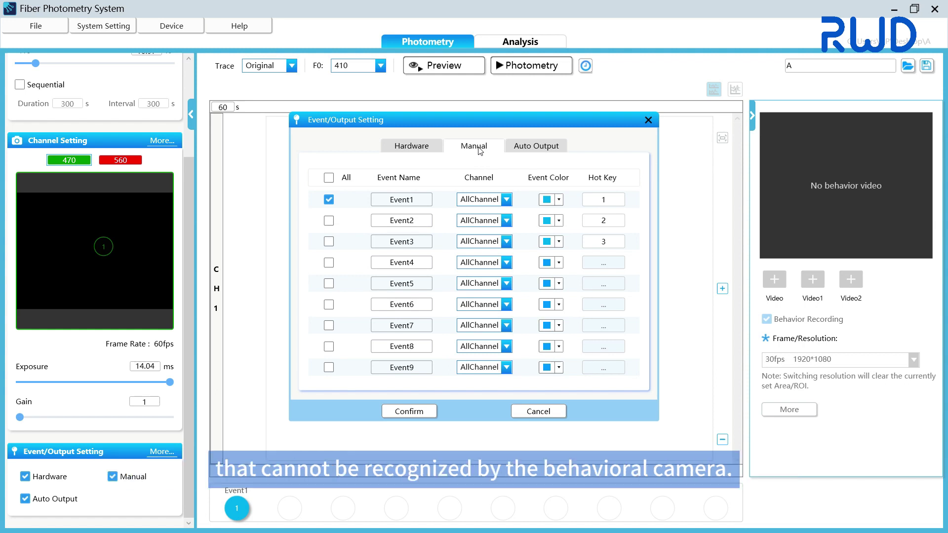
double_click(416, 195)
text(eat)
key(Tab)
text(d)
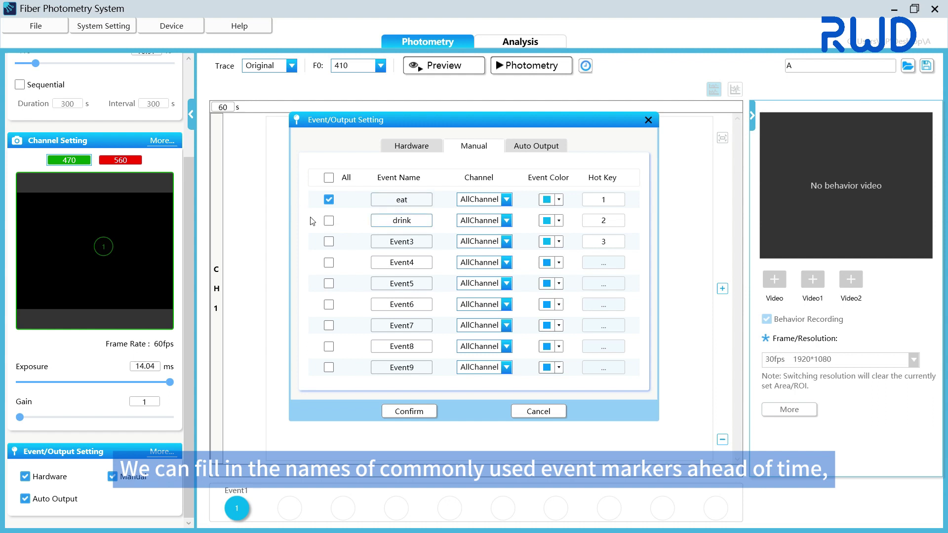
click(328, 221)
click(329, 241)
click(329, 263)
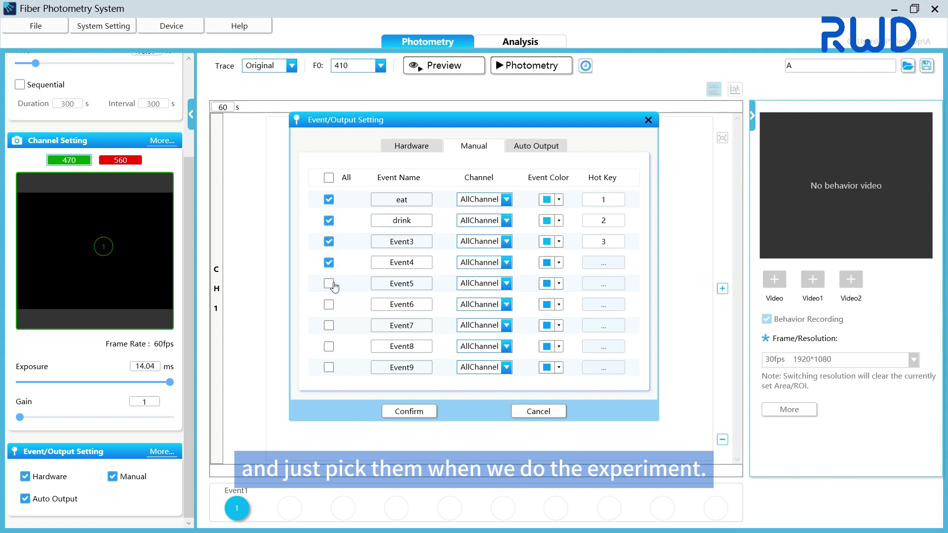
click(329, 283)
click(328, 263)
Step: Colour the eat, drink and Event3 markers green, gold and purple, and check Event3's hot key
click(507, 200)
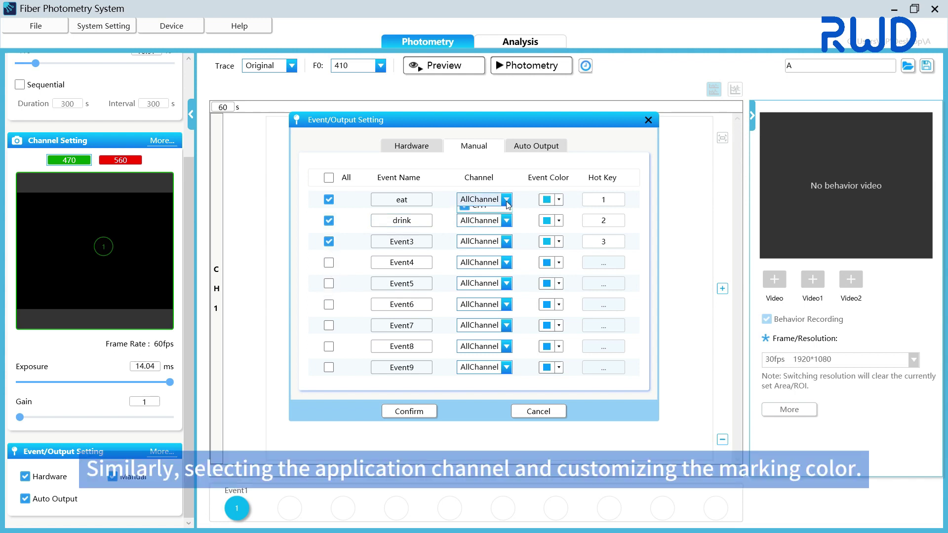
click(558, 200)
click(597, 311)
click(559, 221)
click(566, 332)
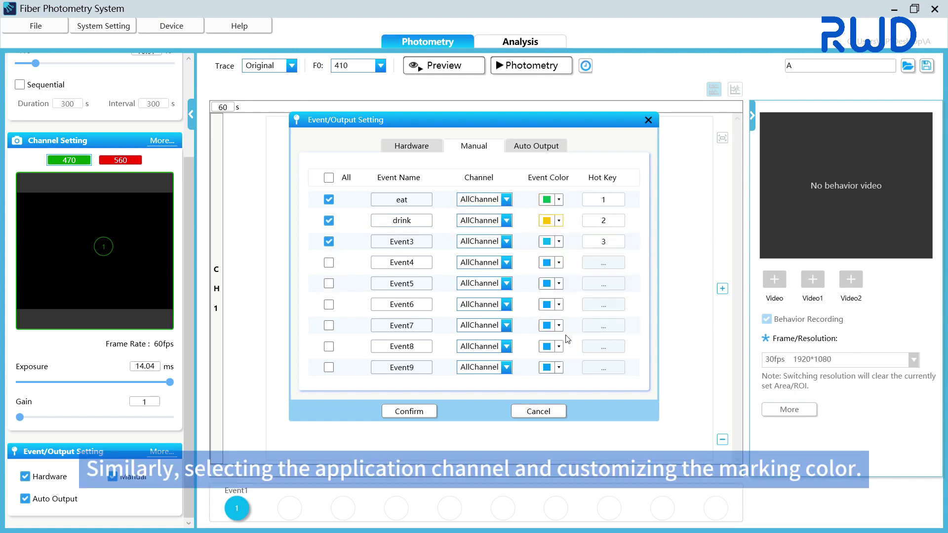
click(558, 241)
click(639, 353)
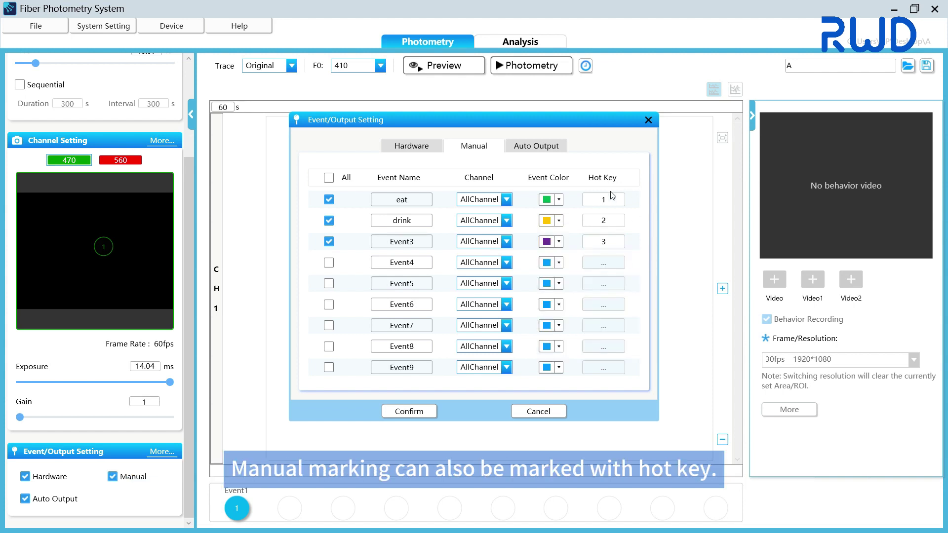
click(611, 242)
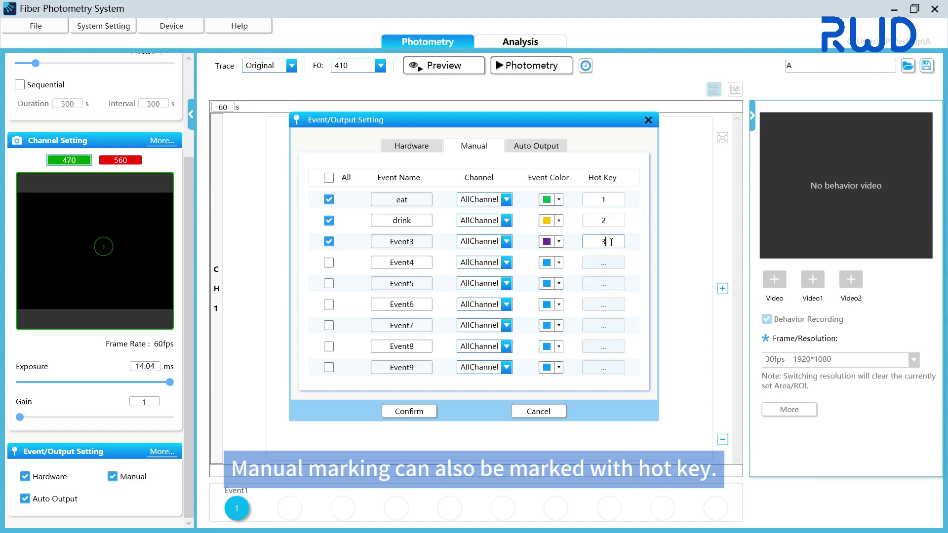
Step: In Auto Output, bind Output1 to 560 ΔF/F above 15% and review the pulse settings
click(538, 148)
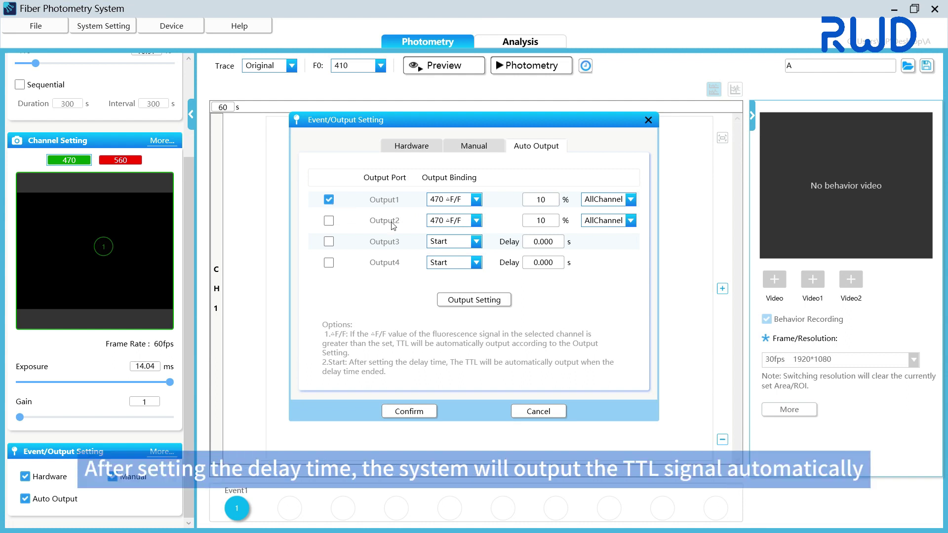
click(451, 199)
click(460, 242)
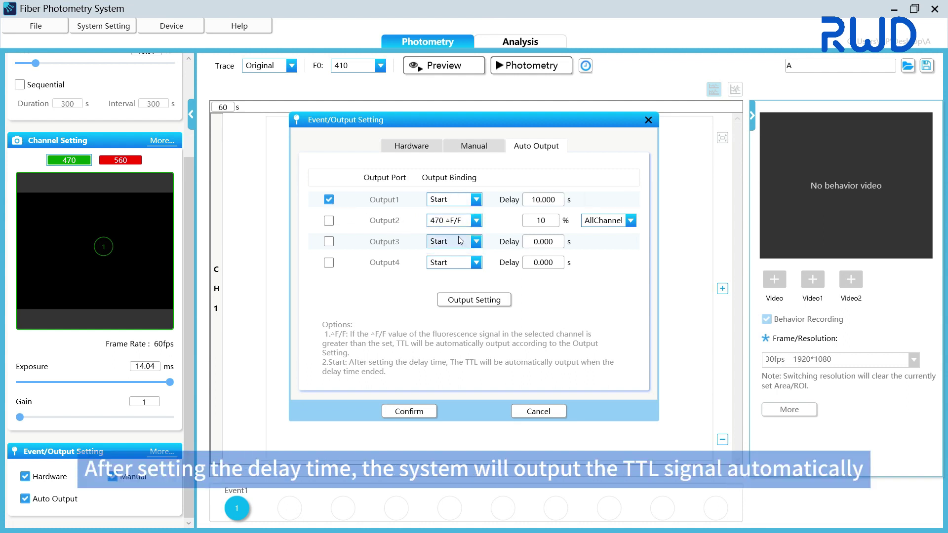
double_click(552, 198)
text(5)
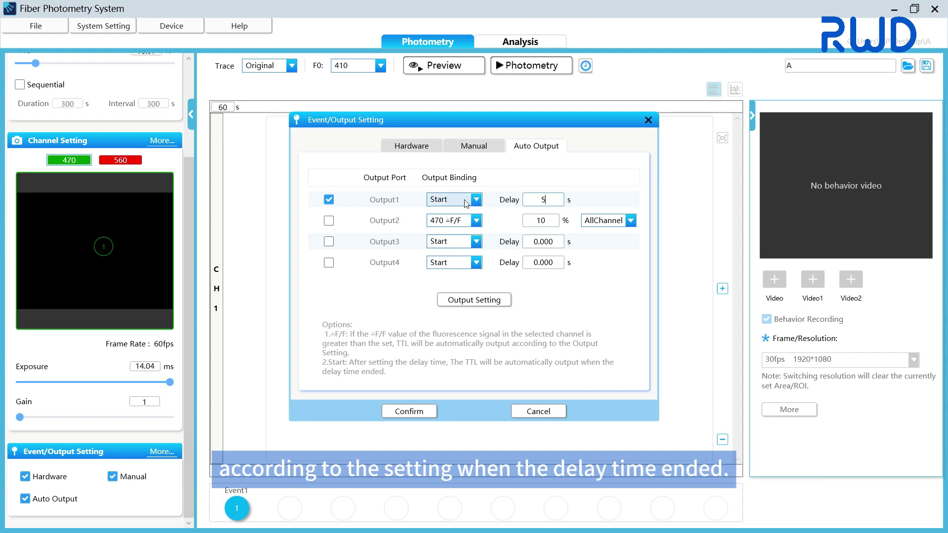
click(582, 270)
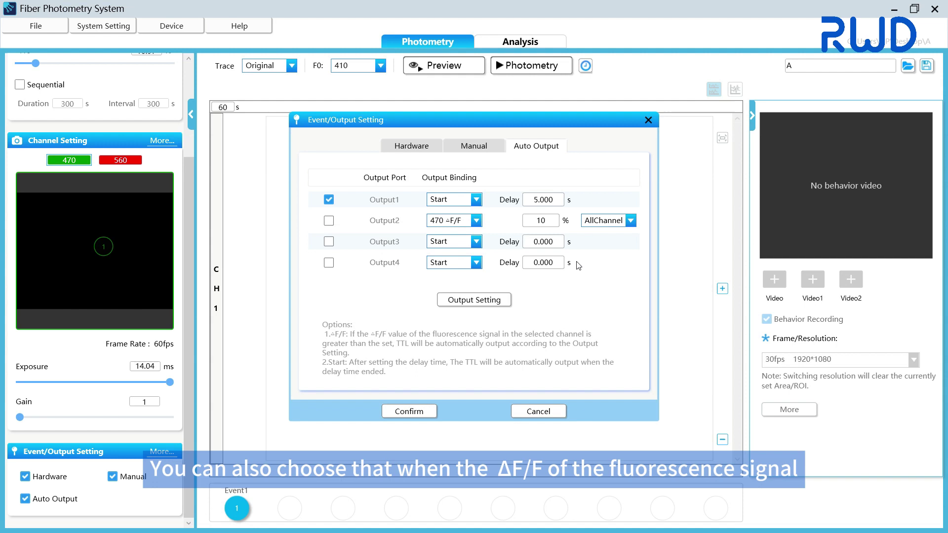
click(452, 200)
click(444, 214)
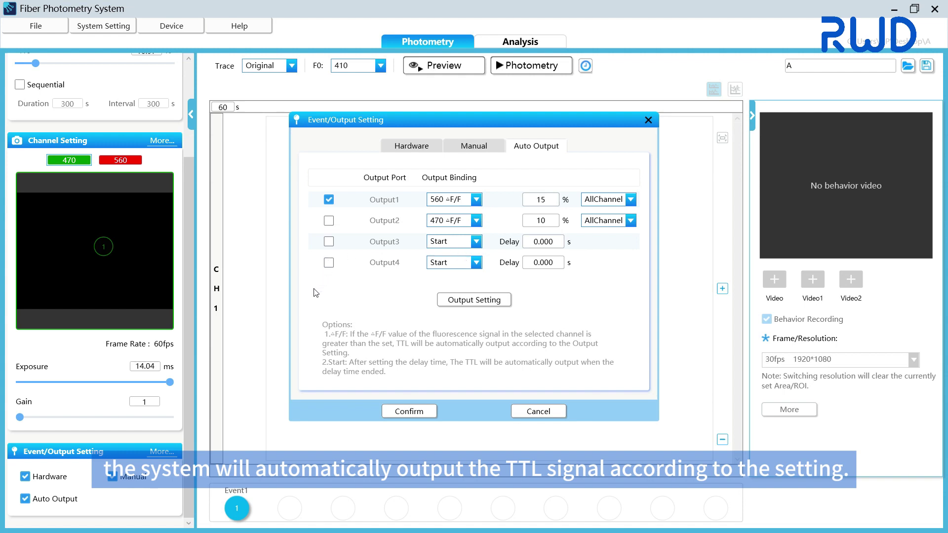
click(473, 301)
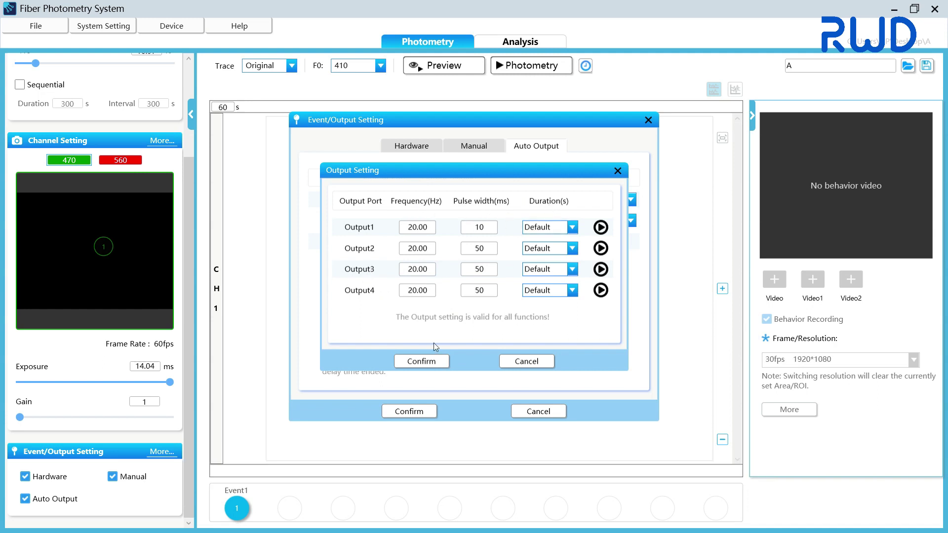
click(433, 361)
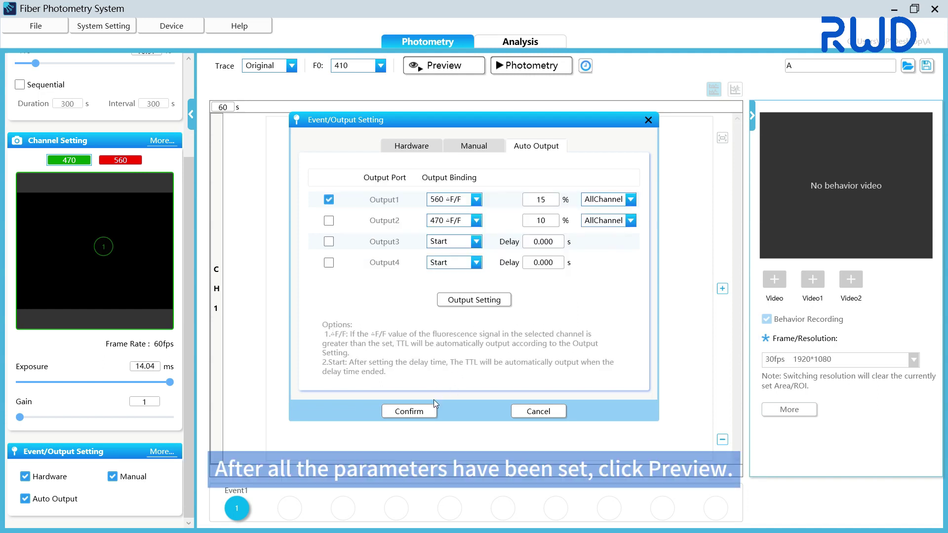
Step: Confirm the event settings, start Preview, and add and connect the behaviour video camera
click(410, 411)
click(451, 67)
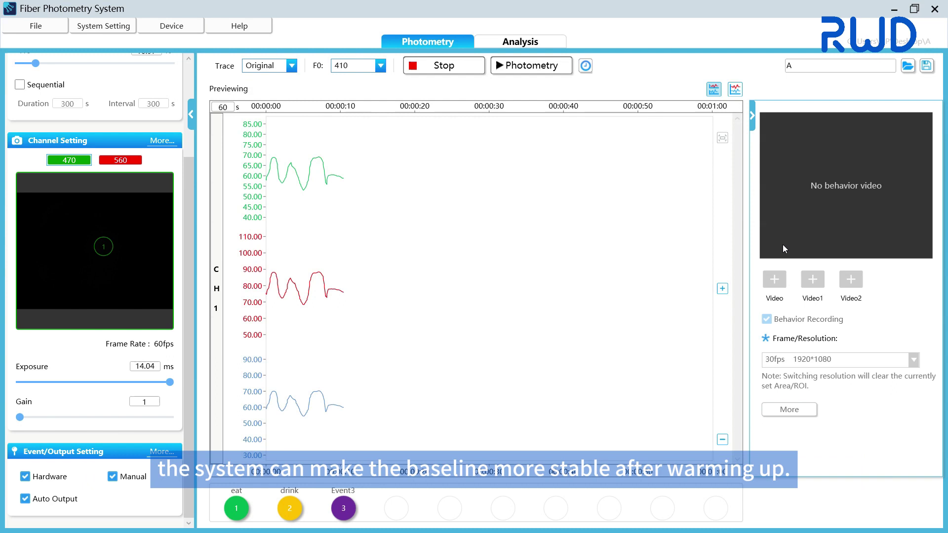
click(773, 280)
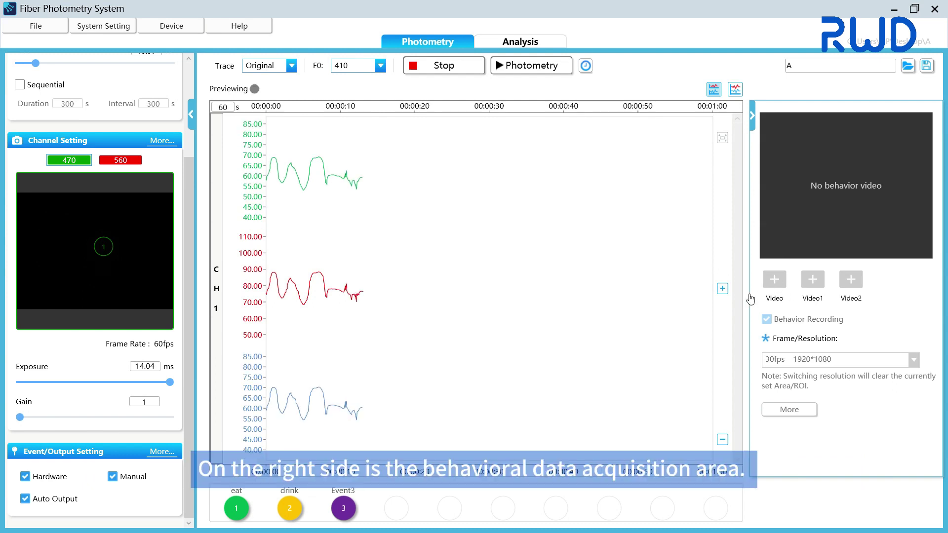
click(575, 221)
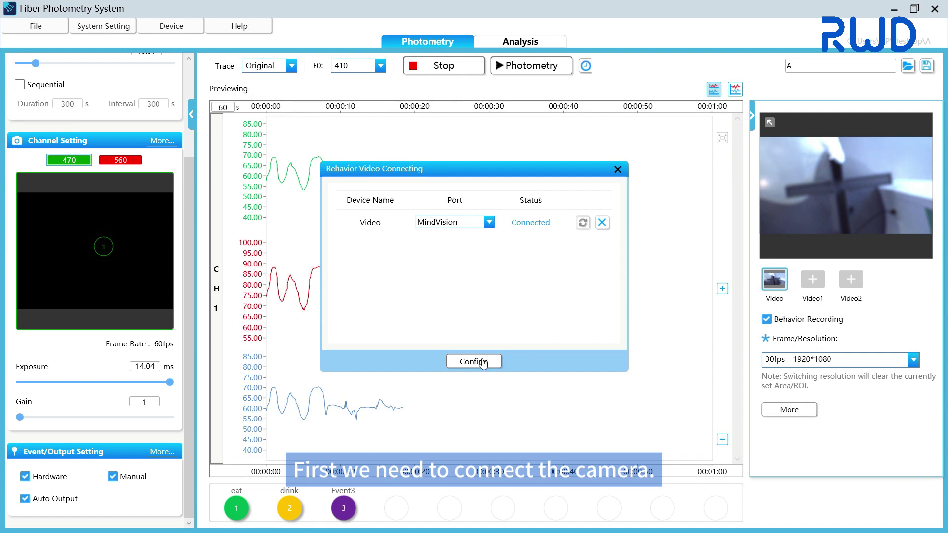
Step: Confirm the camera connection, keep 30fps 1920*1080 in its More settings, and lower Gain from 26 to 22
click(475, 361)
click(807, 412)
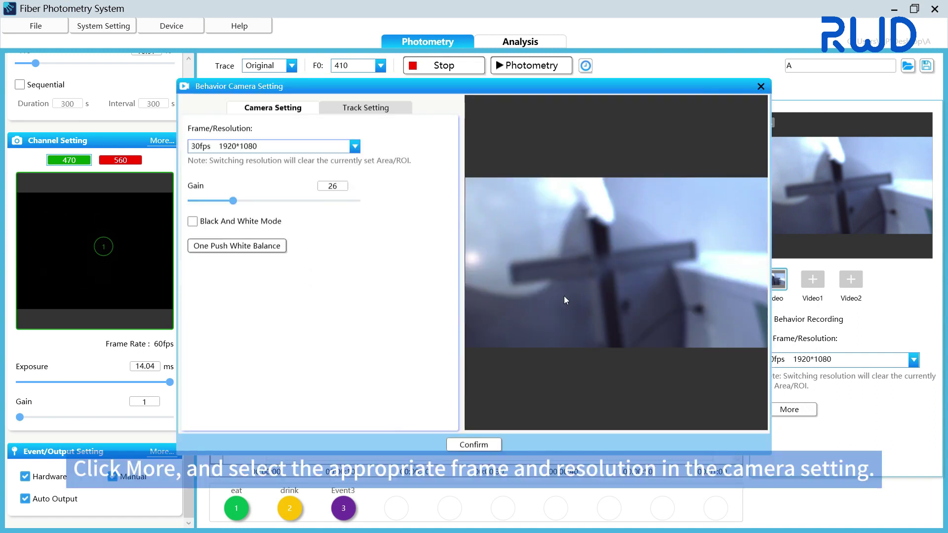
click(249, 147)
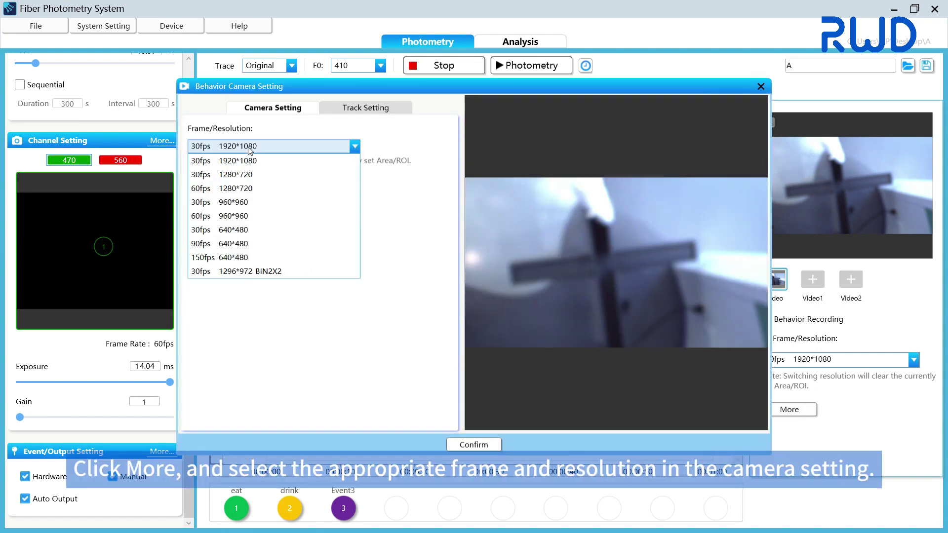
click(411, 232)
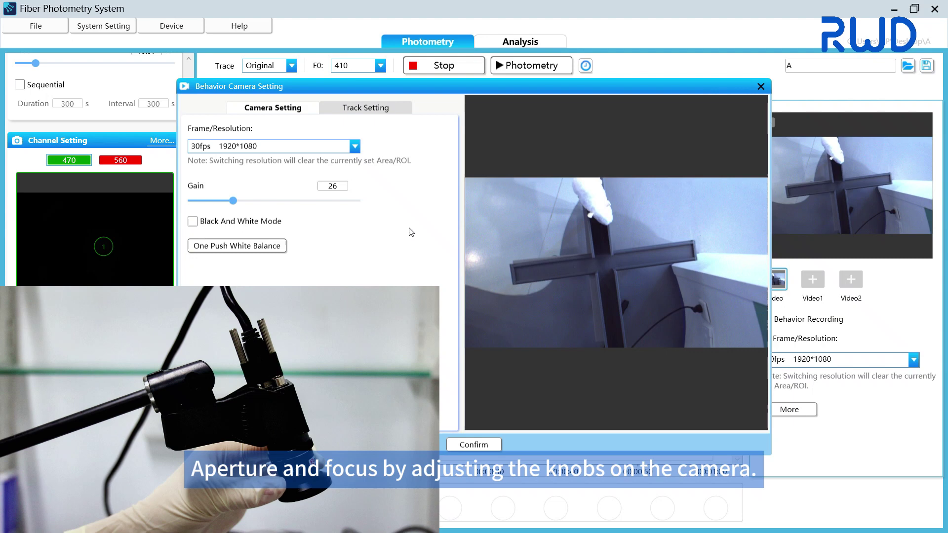
drag(232, 200, 225, 202)
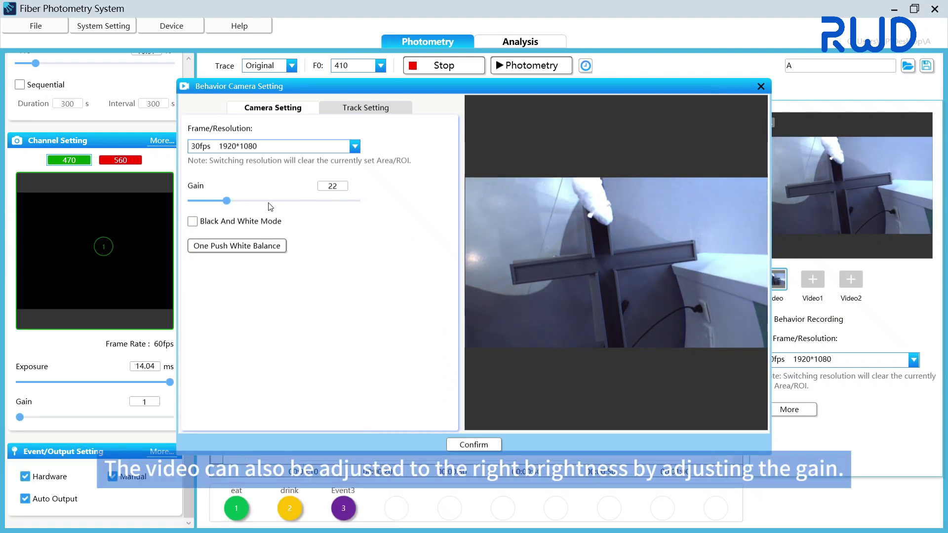
Step: Outline the cross maze as the tracking area, then lower the tracking threshold with preview on
click(367, 107)
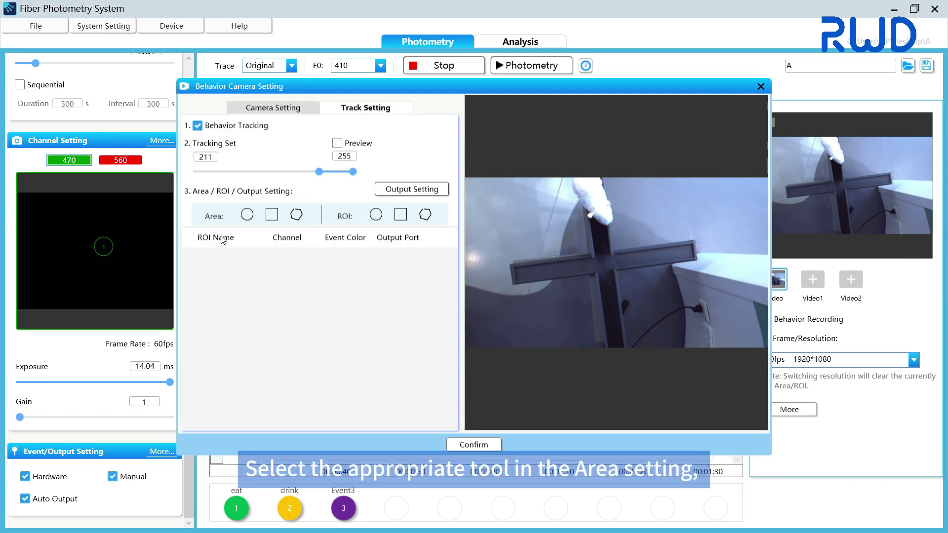
click(296, 214)
click(592, 255)
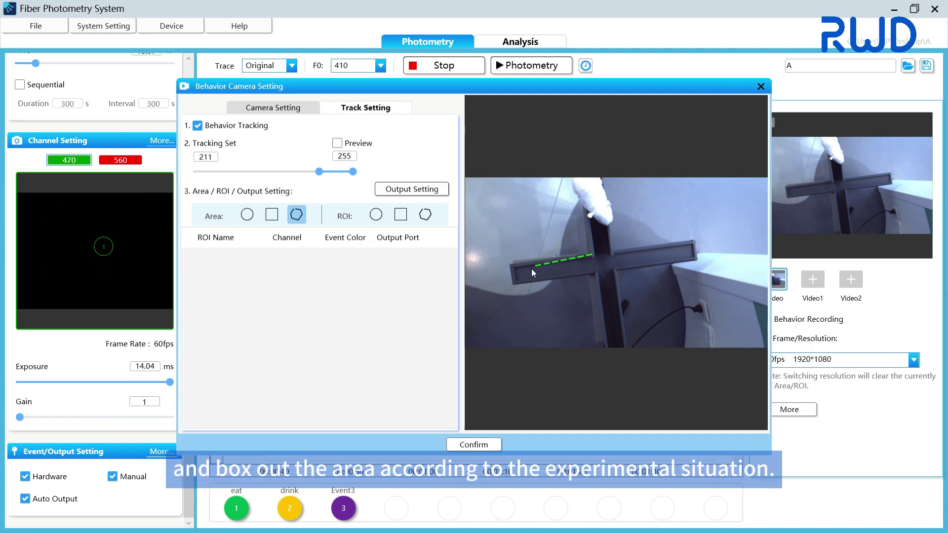
click(616, 271)
click(693, 258)
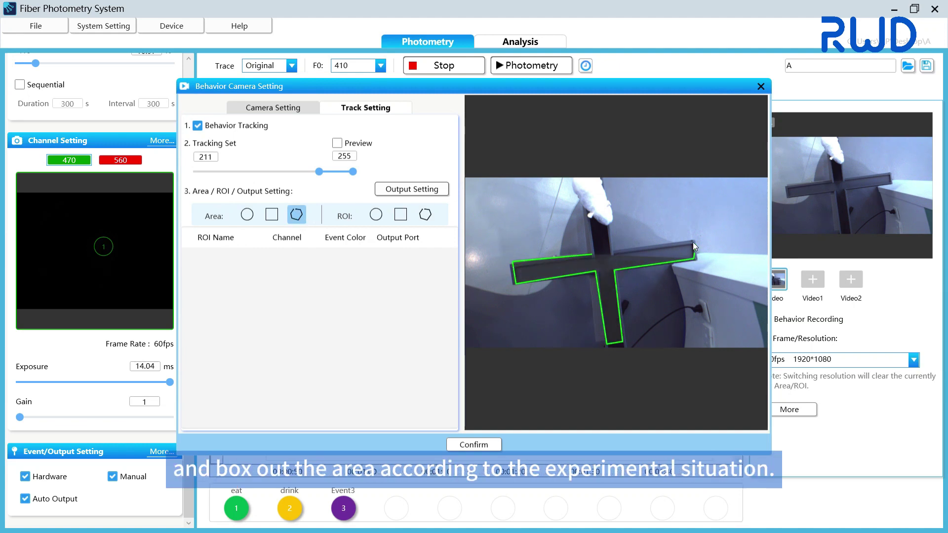
click(614, 252)
click(598, 179)
right_click(610, 273)
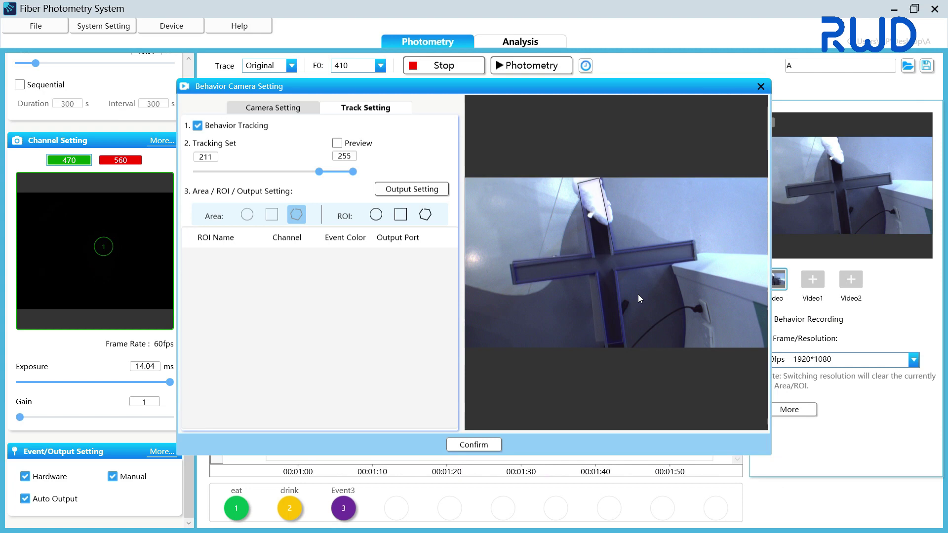
click(337, 142)
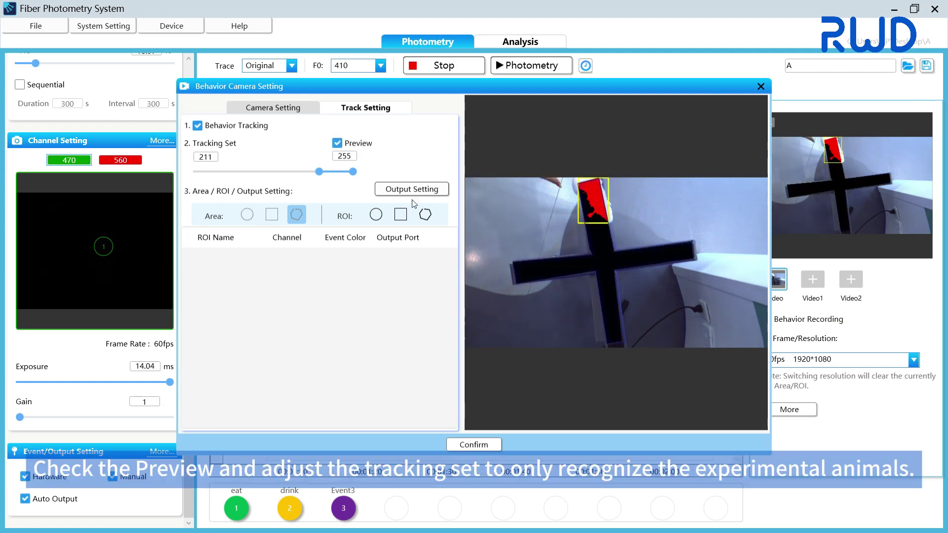
drag(319, 171, 301, 178)
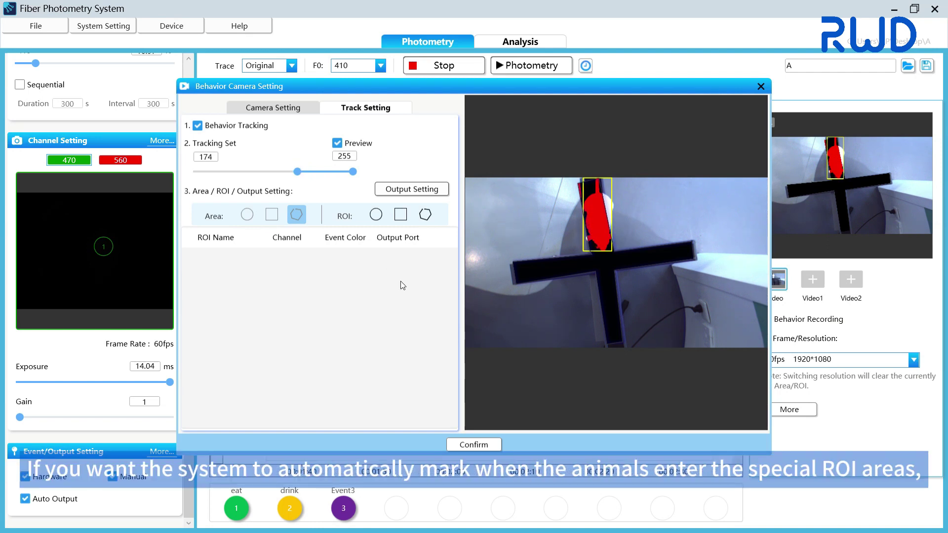
Step: Draw a polygon ROI on the left arm named 'open' with blue colour, hide preview, and confirm
click(425, 215)
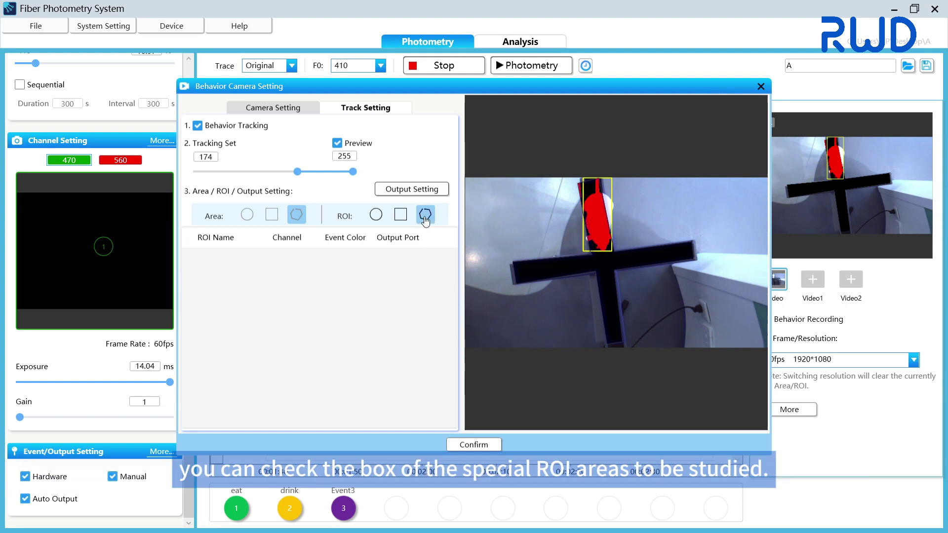
click(516, 263)
click(516, 282)
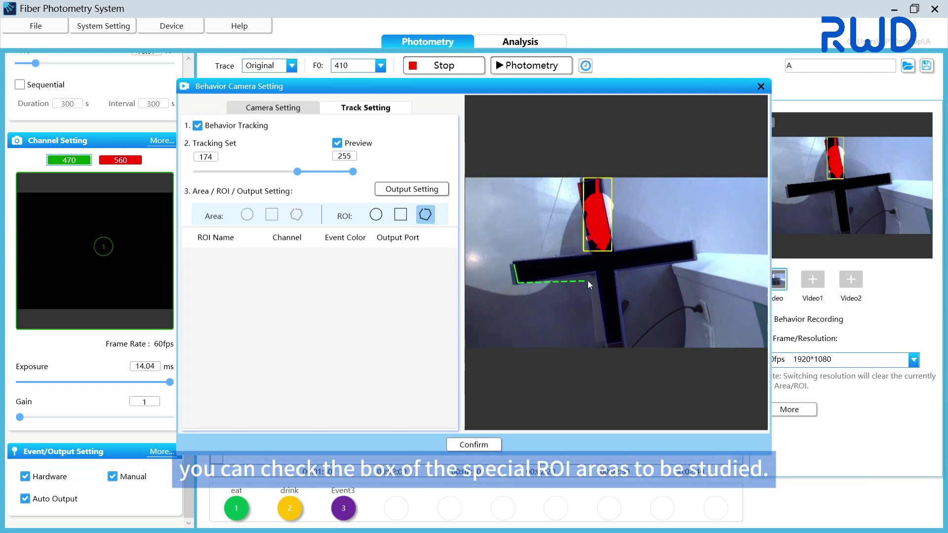
click(592, 270)
click(590, 255)
click(514, 265)
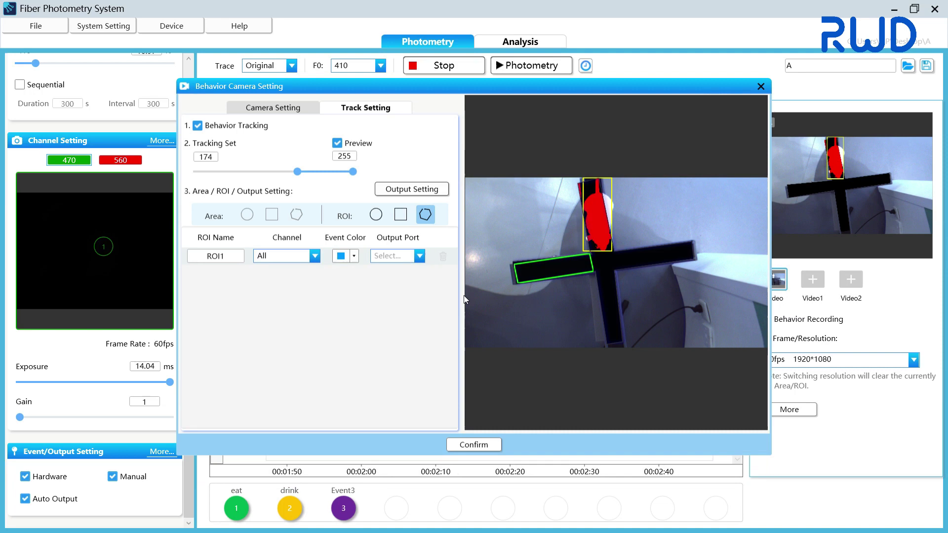
key(ctrl+a)
text(open)
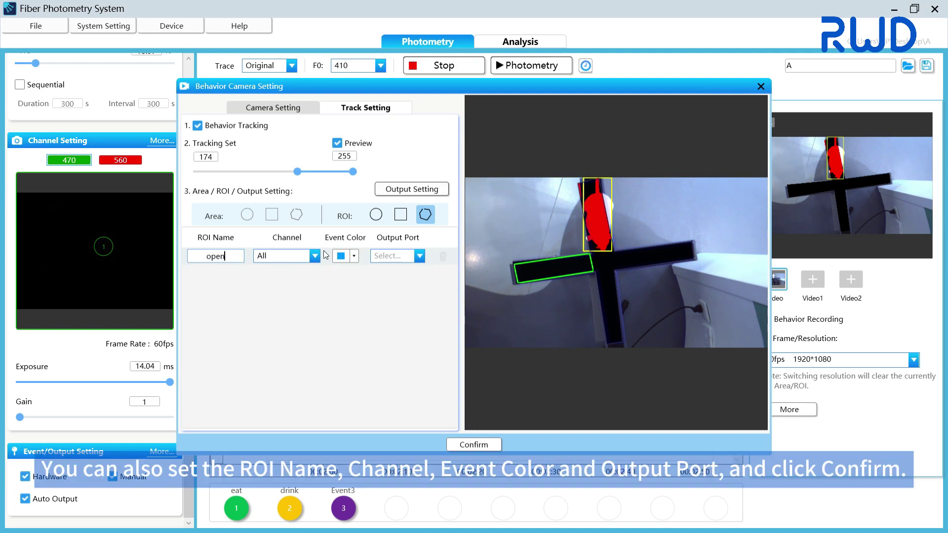
click(354, 255)
click(305, 322)
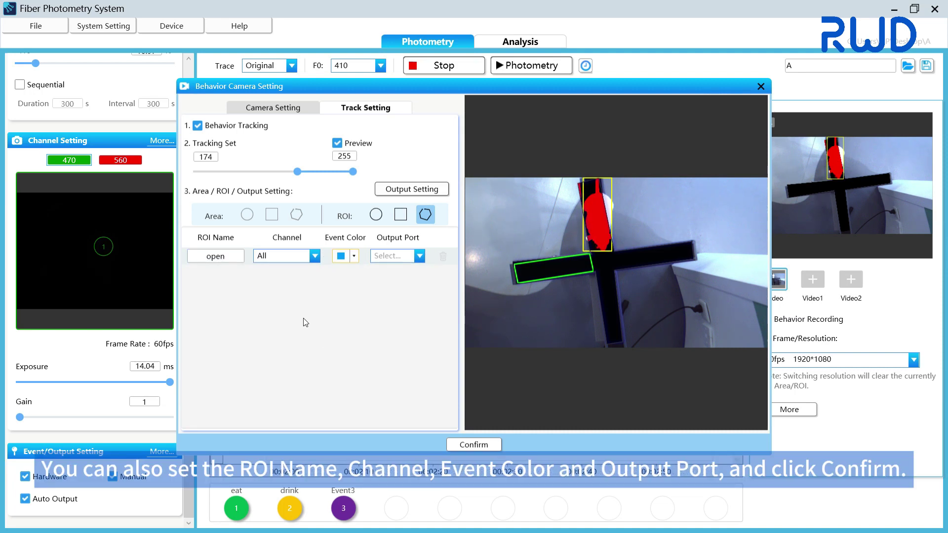
click(338, 143)
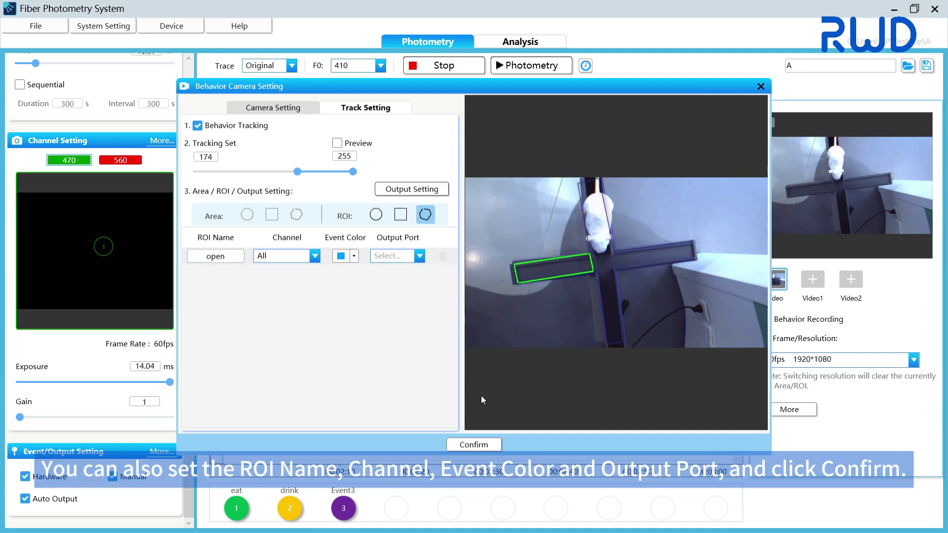
click(493, 444)
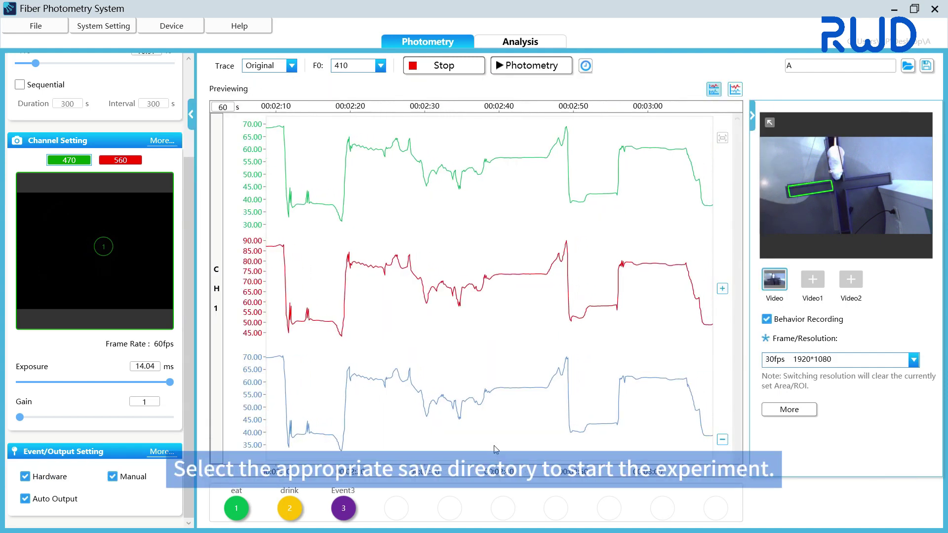
Step: Choose a save folder and start the photometry recording
click(531, 65)
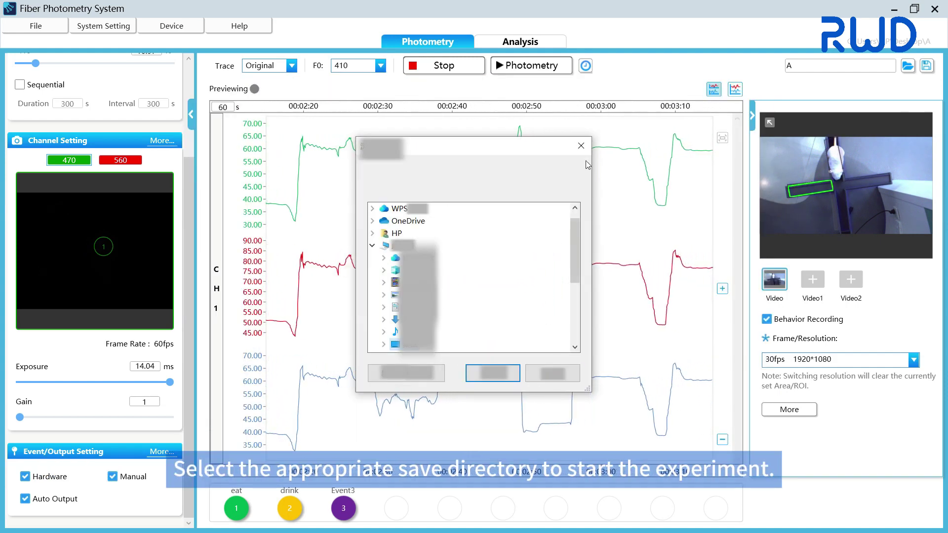
click(492, 373)
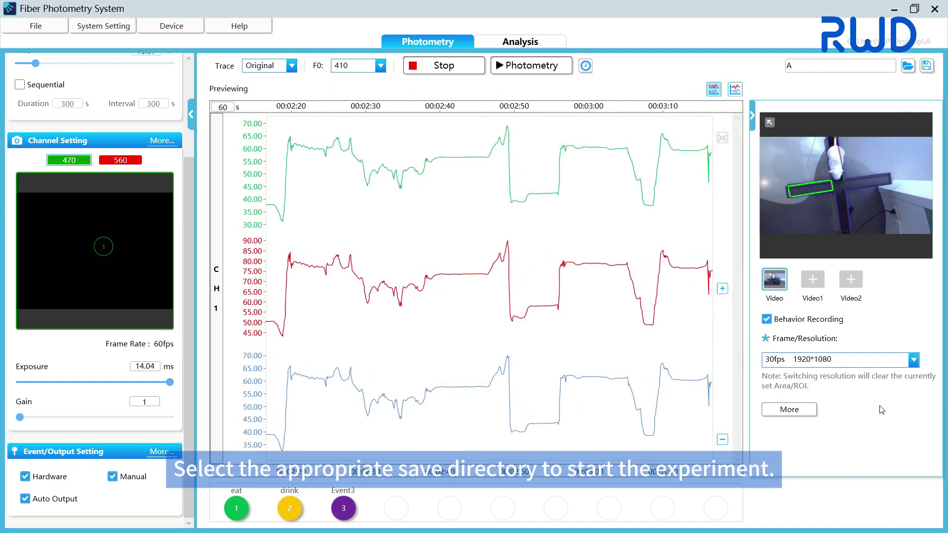
click(541, 67)
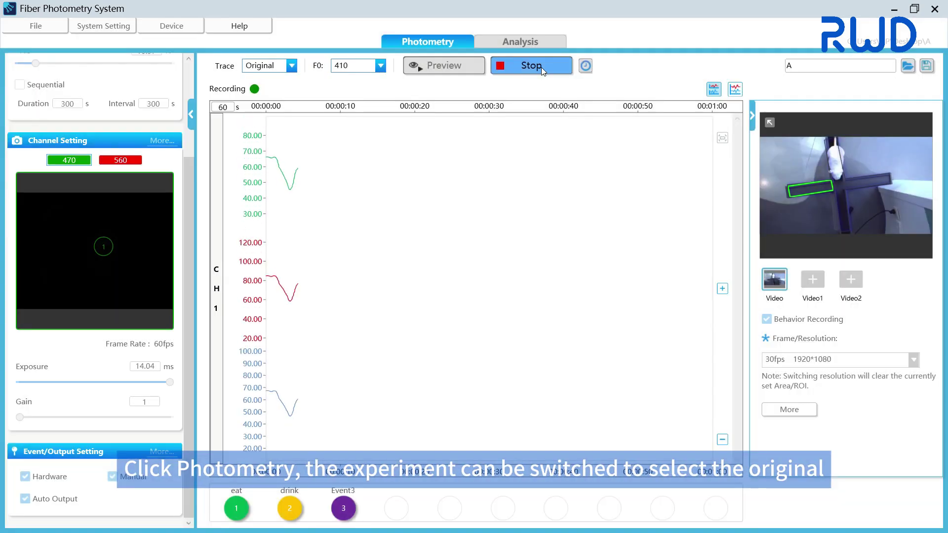
Step: Show the traces as ΔF/F, then switch them back to Original
click(271, 65)
click(265, 98)
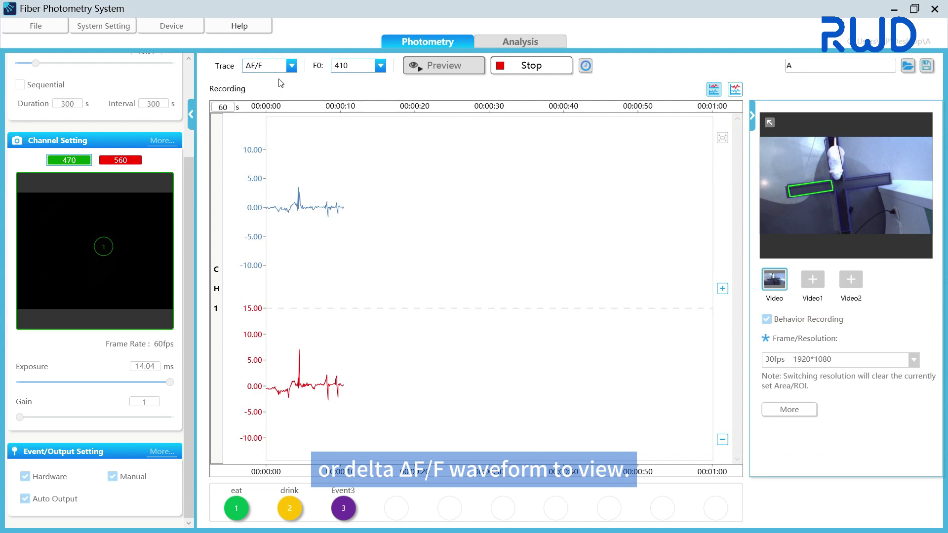
click(271, 66)
click(259, 81)
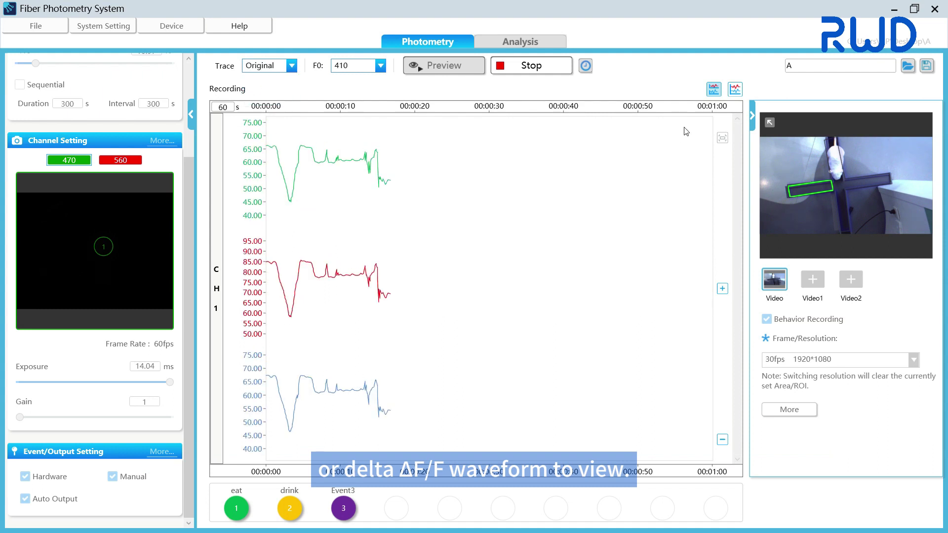
click(734, 91)
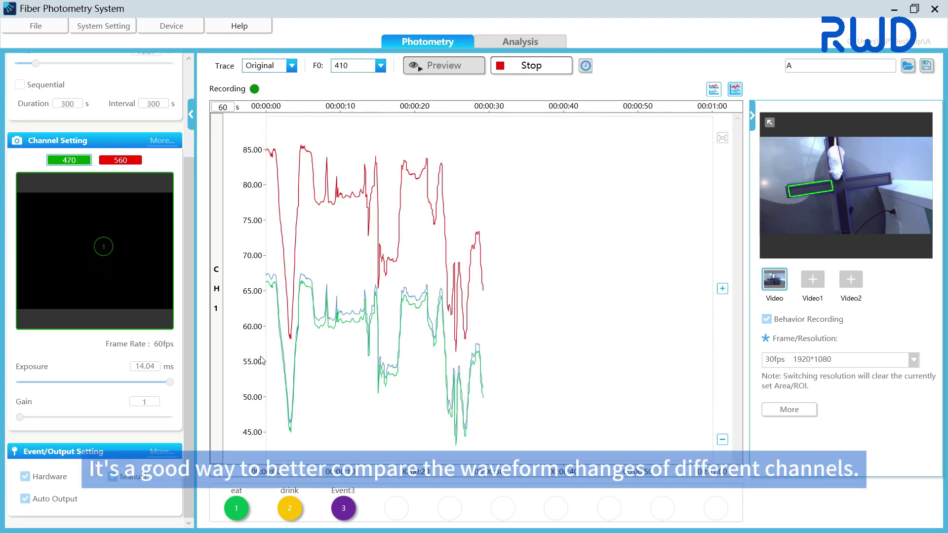
click(713, 92)
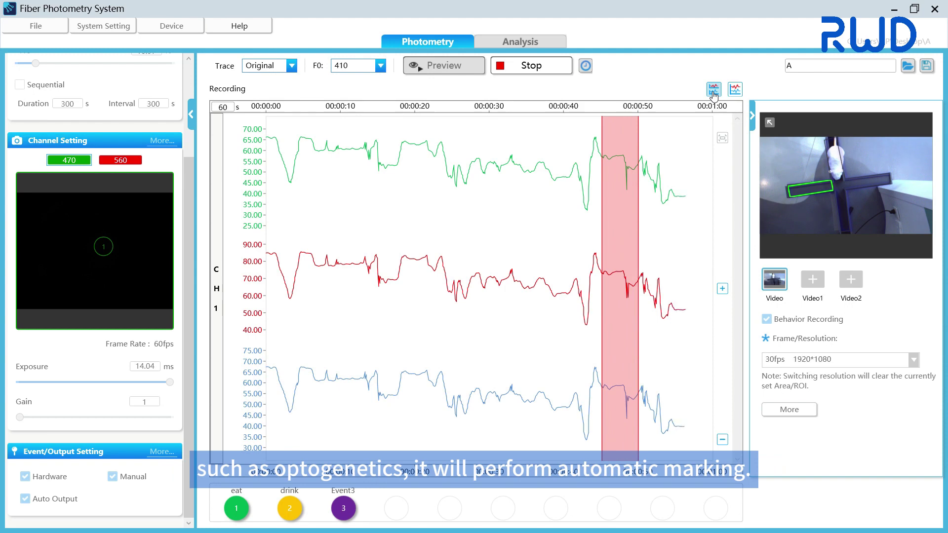
Step: Add eat, drink and Event3 markers with their buttons, then again with hotkeys 1, 2 and 3
click(237, 508)
click(291, 509)
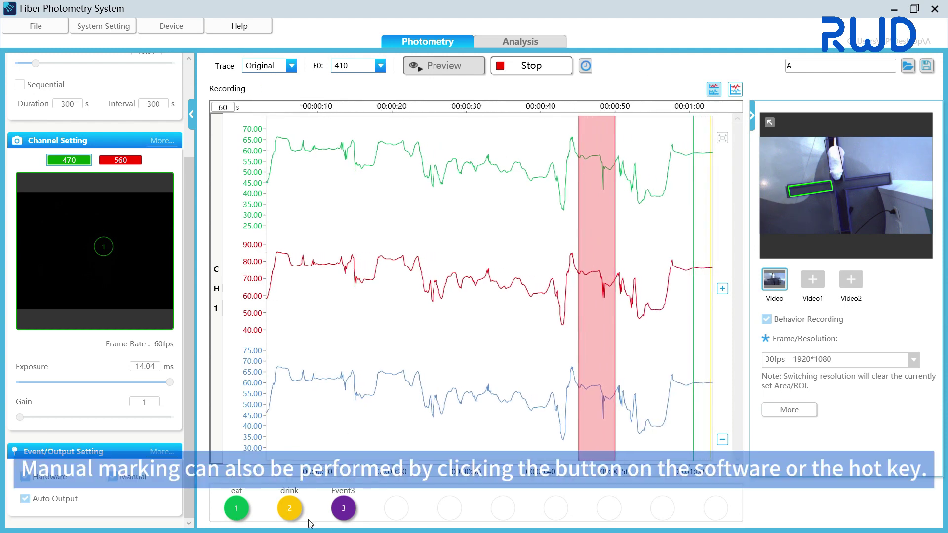
click(343, 508)
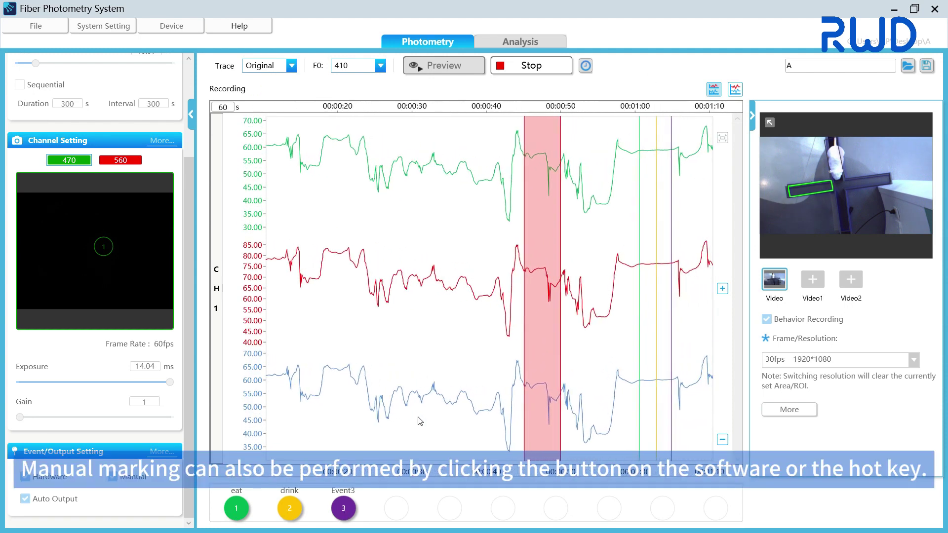
key(1)
key(2)
key(3)
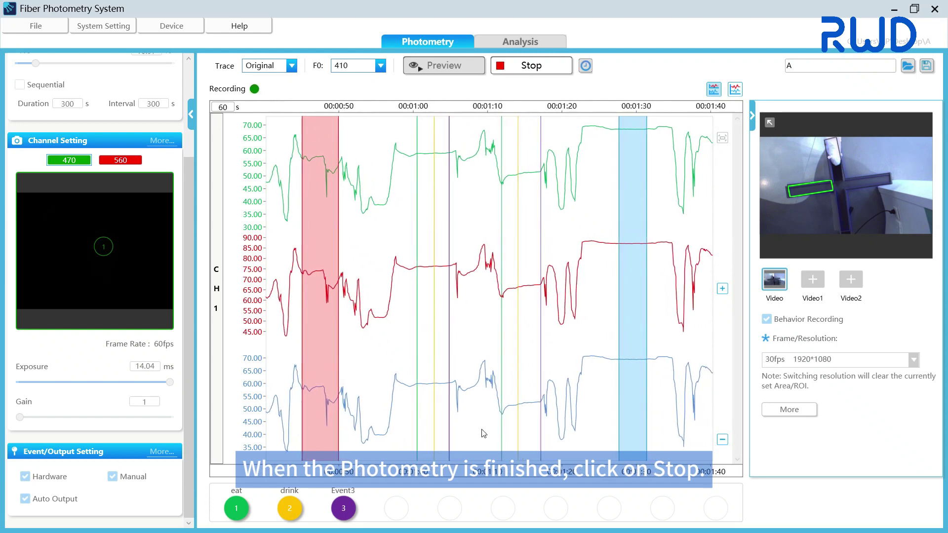
Step: Stop the recording and load Fluorescence.csv with its video in the Analysis view
click(544, 66)
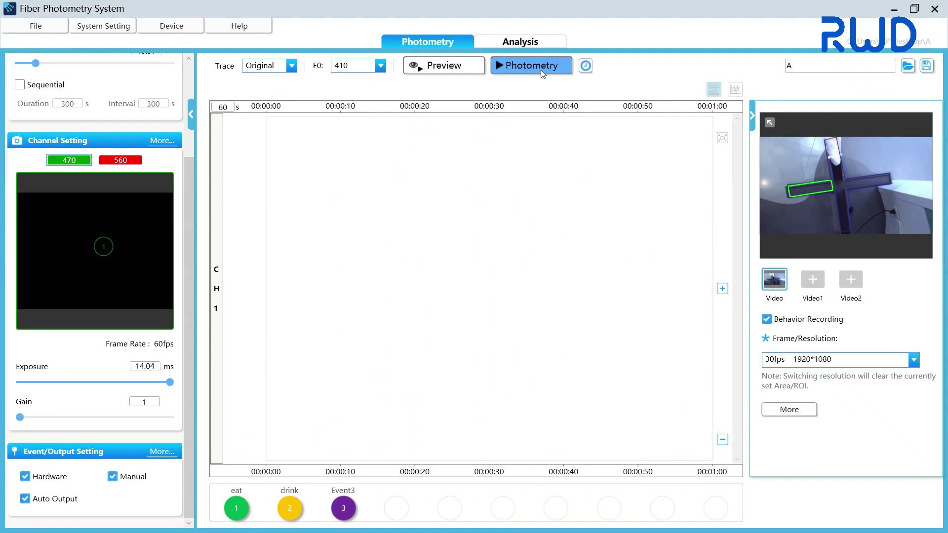
click(524, 41)
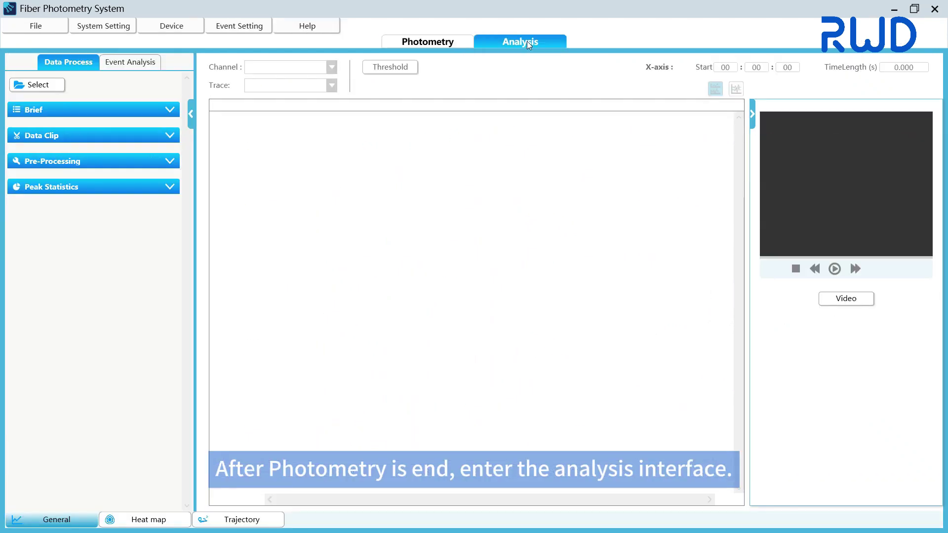
click(39, 85)
double_click(170, 117)
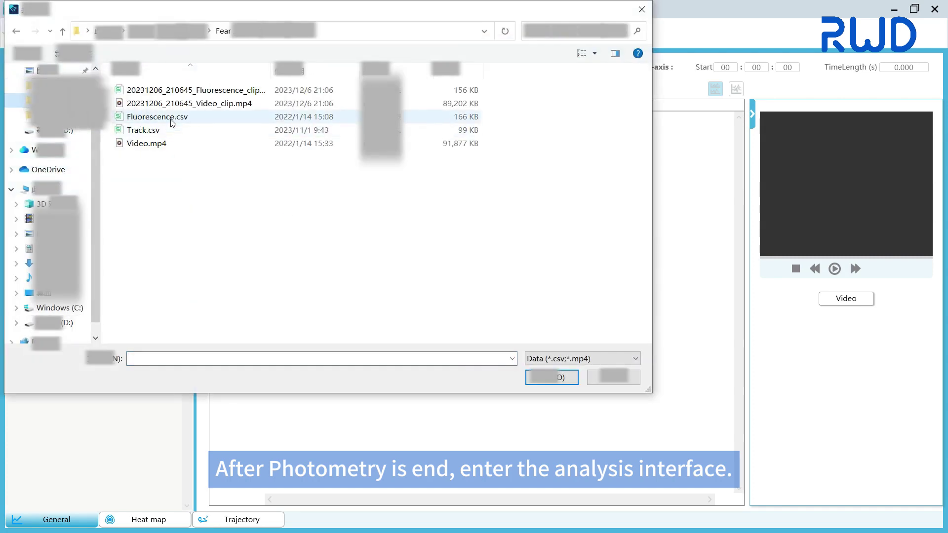
double_click(169, 118)
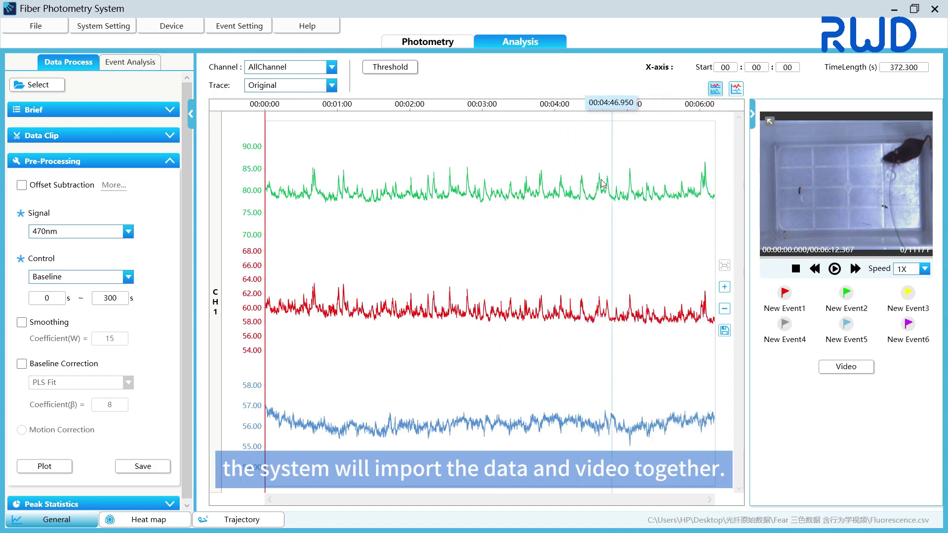
Step: Show the Brief summary and toggle the channel display to Merge, then back to Separate
click(107, 110)
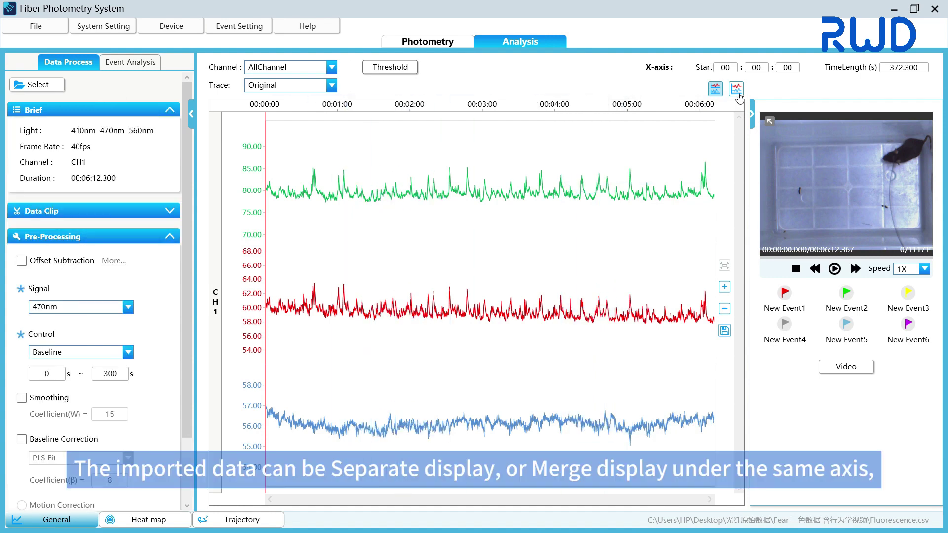
click(736, 91)
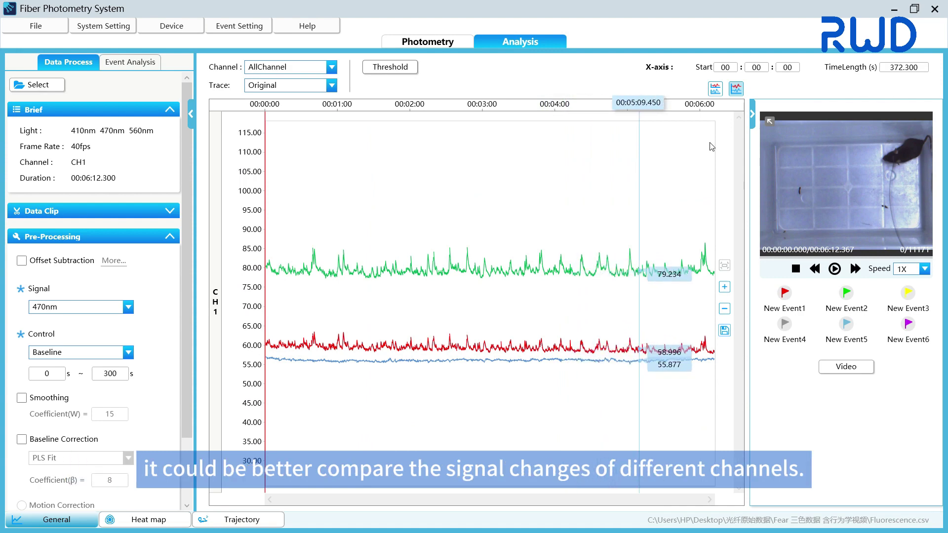
click(715, 89)
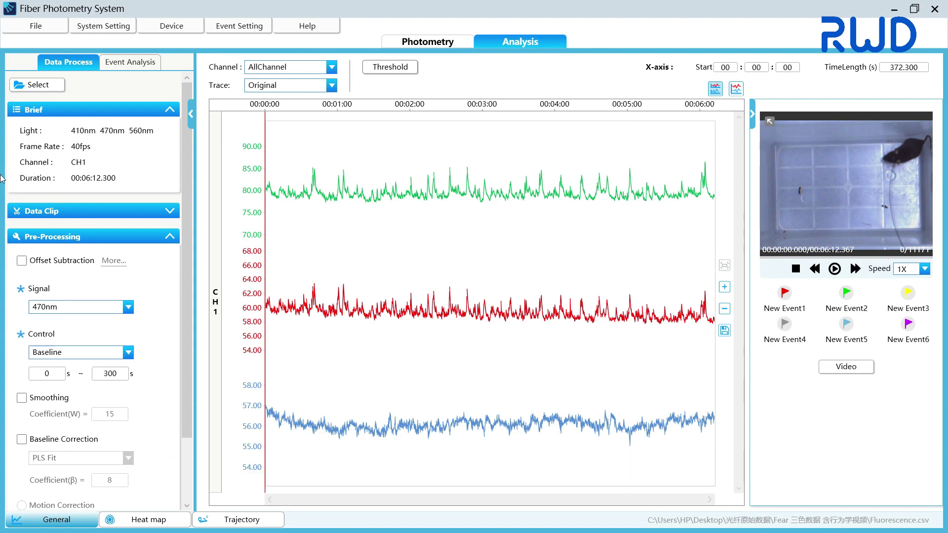
Step: Clip the traces to 00:00:01.650–00:06:07.425 and import the clipped file
click(45, 212)
click(155, 278)
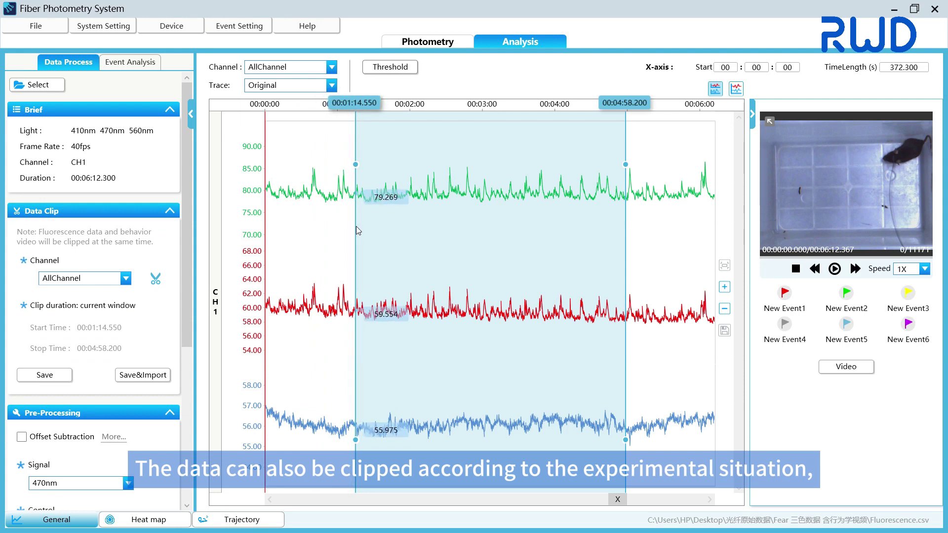
drag(357, 227, 267, 227)
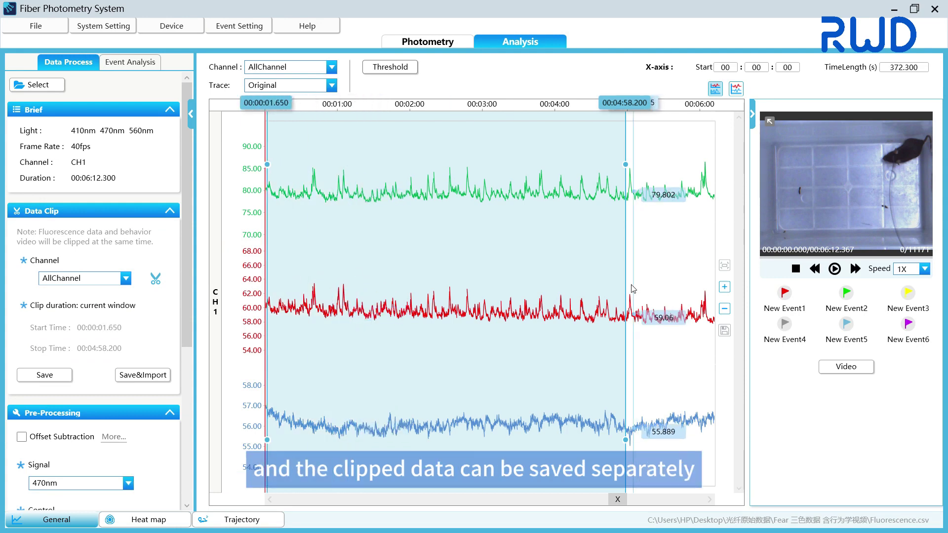
drag(632, 289, 709, 289)
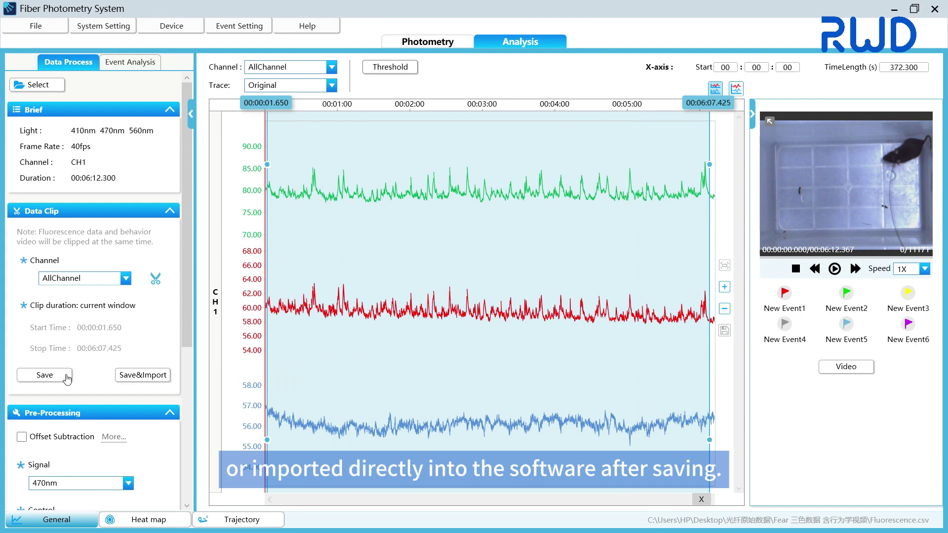
click(154, 375)
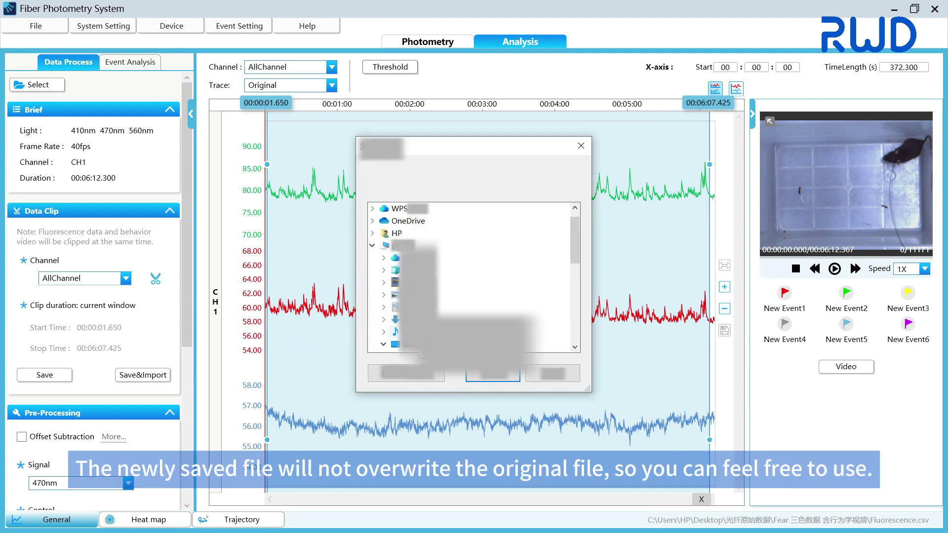
click(485, 375)
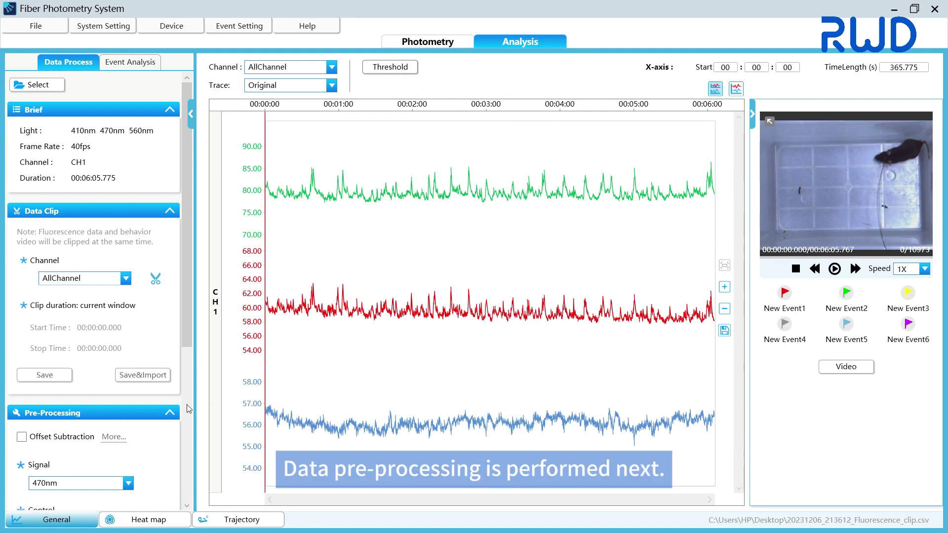
Step: Process 470nm against the 410nm control with smoothing and baseline correction, and plot it
scroll(110, 382, down, 3)
scroll(110, 382, down, 2)
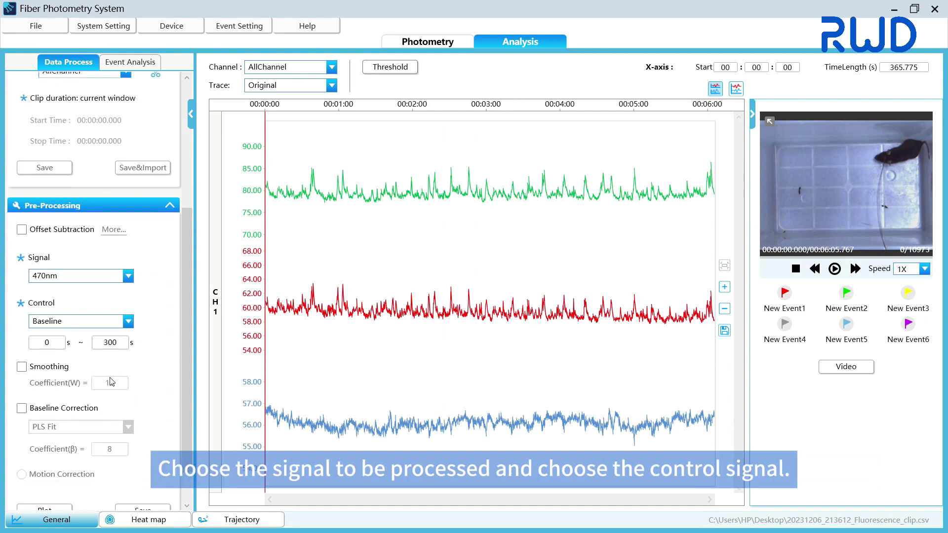
click(128, 275)
click(101, 297)
click(128, 321)
click(85, 335)
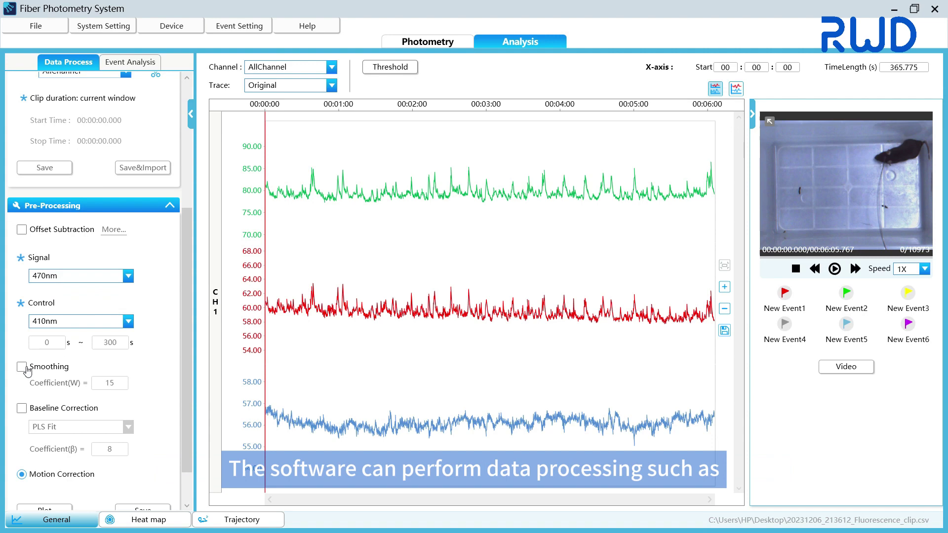
click(21, 366)
click(21, 407)
scroll(62, 405, down, 1)
click(55, 465)
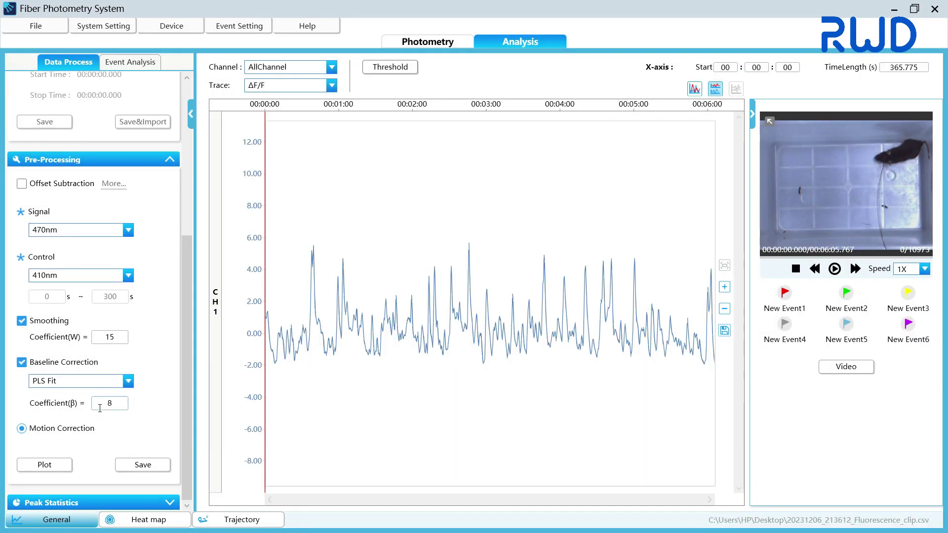
Step: View the fitted baseline trace, return to ΔF/F, and open the save-location browser
click(287, 81)
click(273, 148)
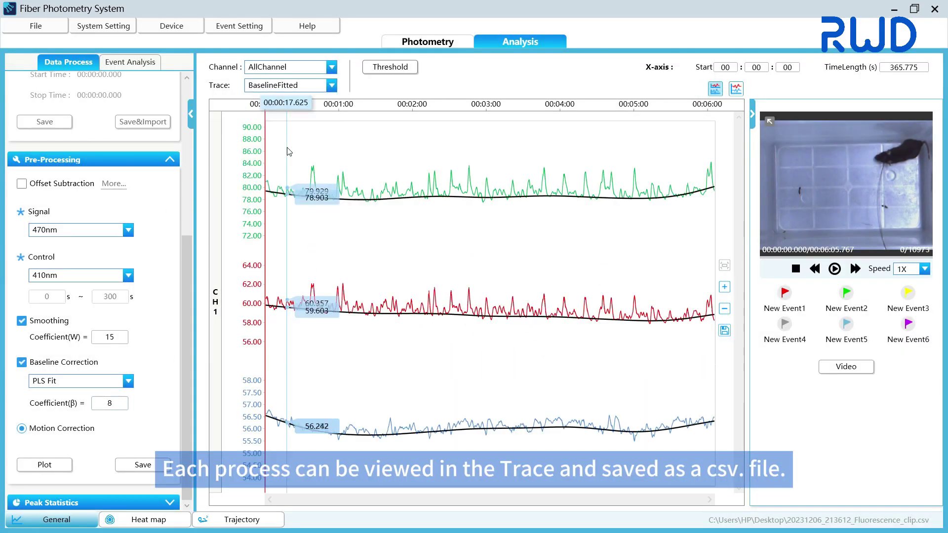
scroll(282, 85, down, 3)
click(281, 84)
click(269, 112)
click(144, 467)
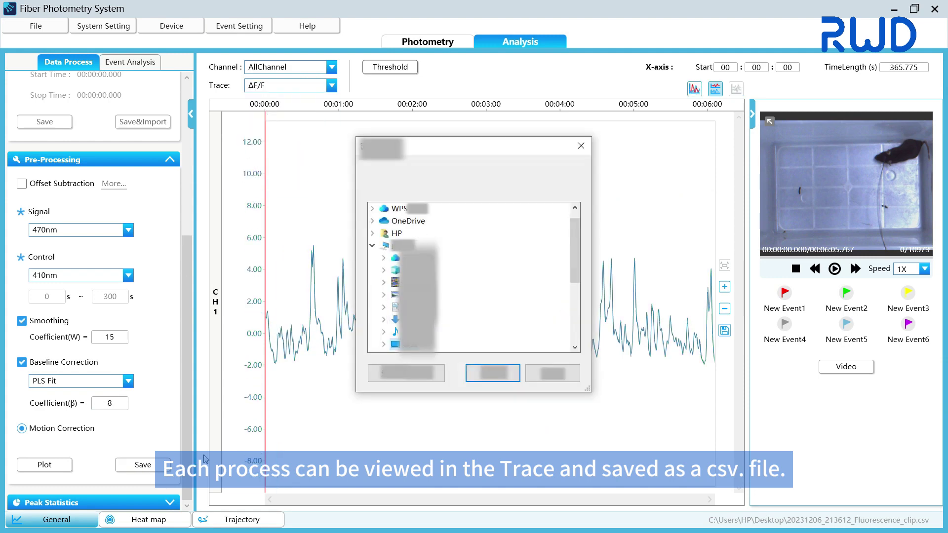
Step: Set peak statistics duration end to 365.77 s, MAD duration end to 5, and threshold 10
click(580, 147)
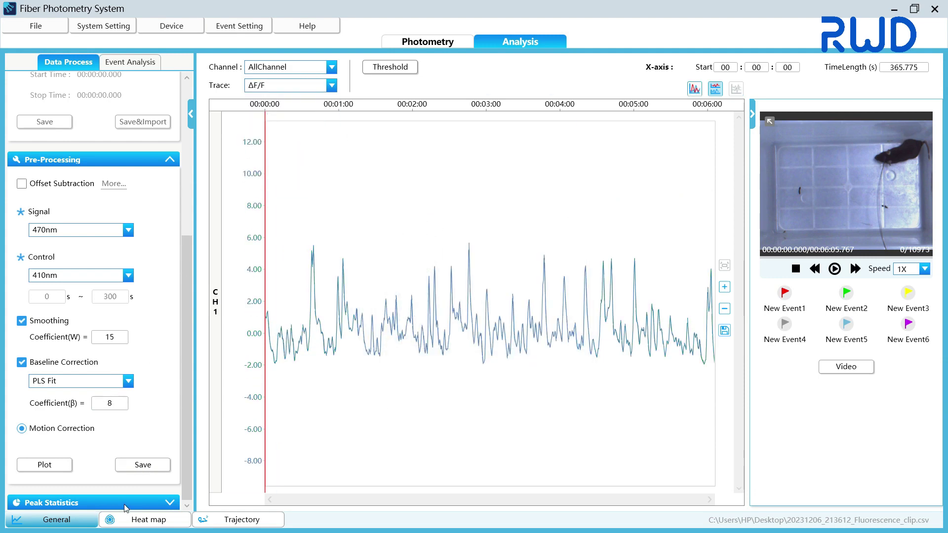
click(125, 504)
scroll(136, 365, down, 6)
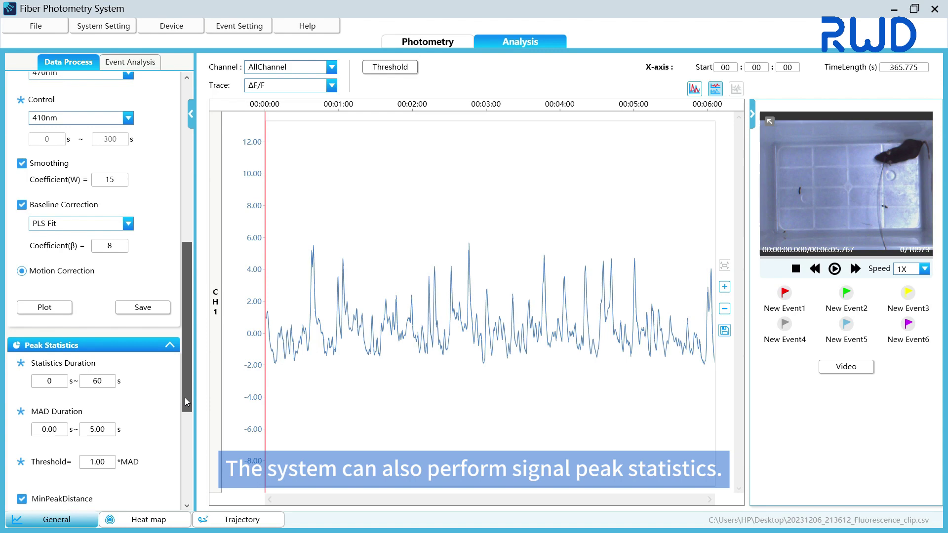
double_click(105, 221)
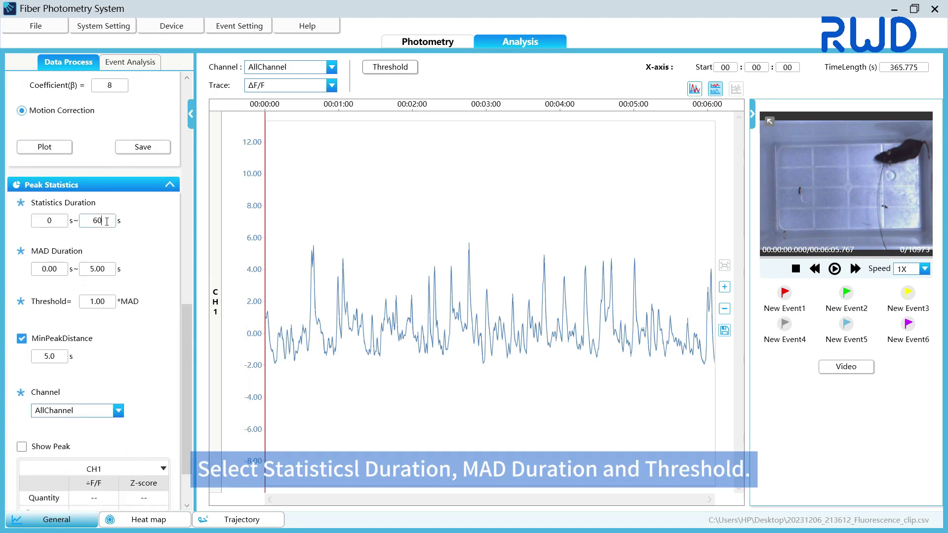
text(365.77)
double_click(99, 269)
text(10)
double_click(107, 272)
text(5)
double_click(97, 301)
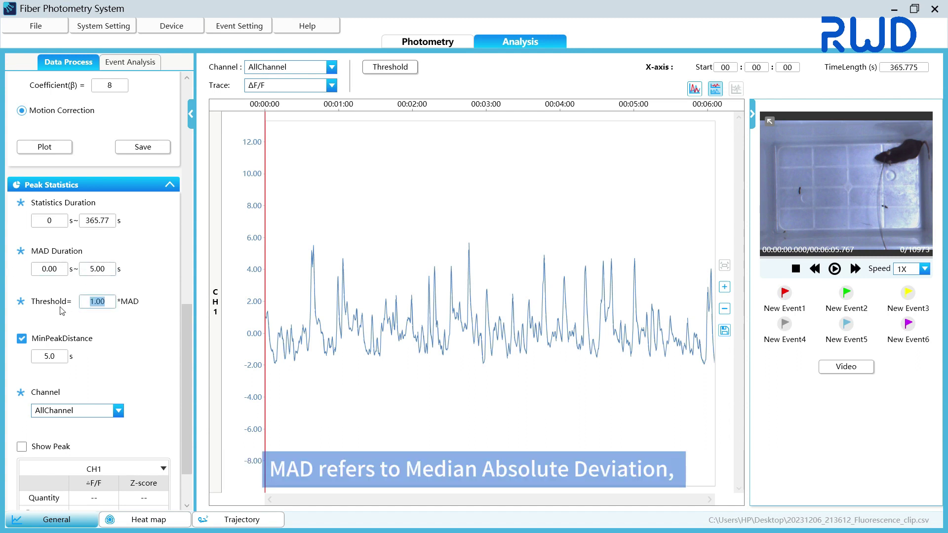
text(10)
click(120, 343)
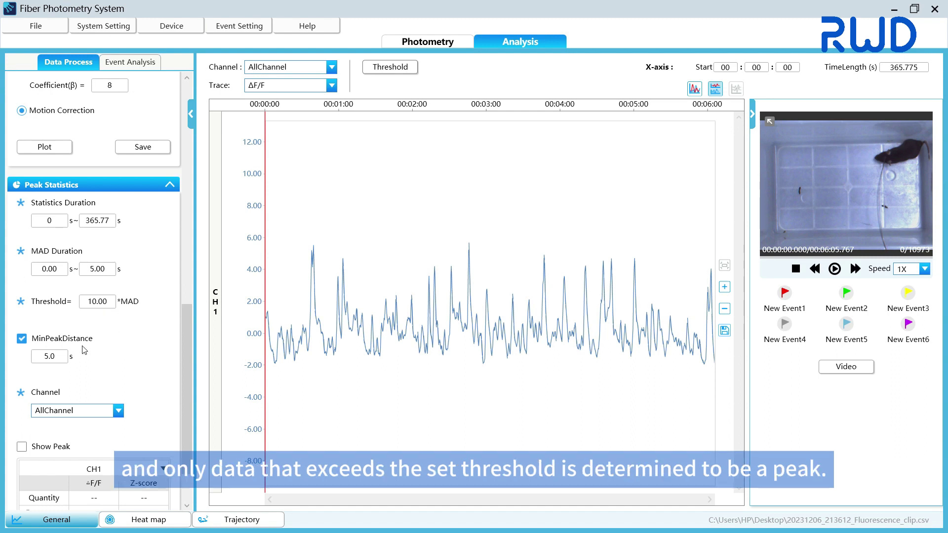
Step: Mark peaks, count at threshold 10, recount at 5 MAD, and save the Peak CSV
scroll(85, 350, down, 2)
click(22, 387)
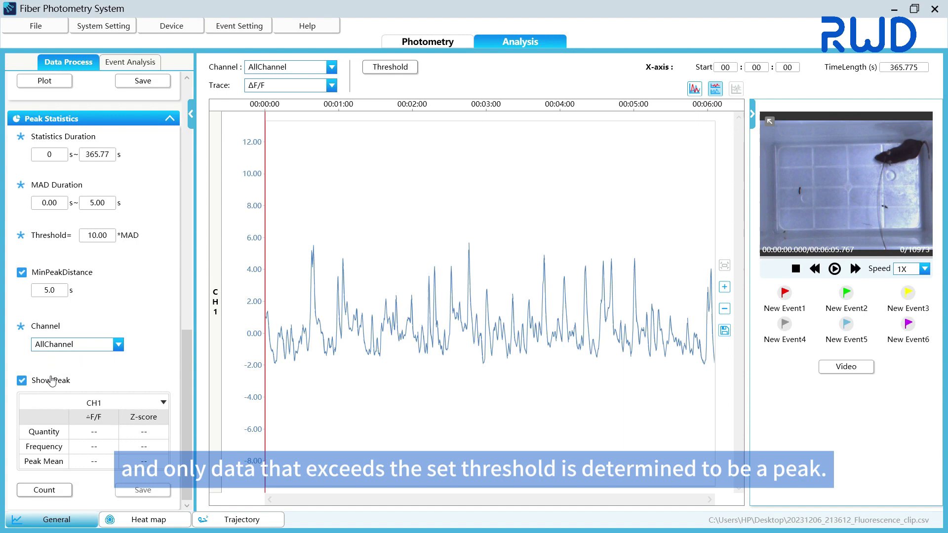
click(35, 491)
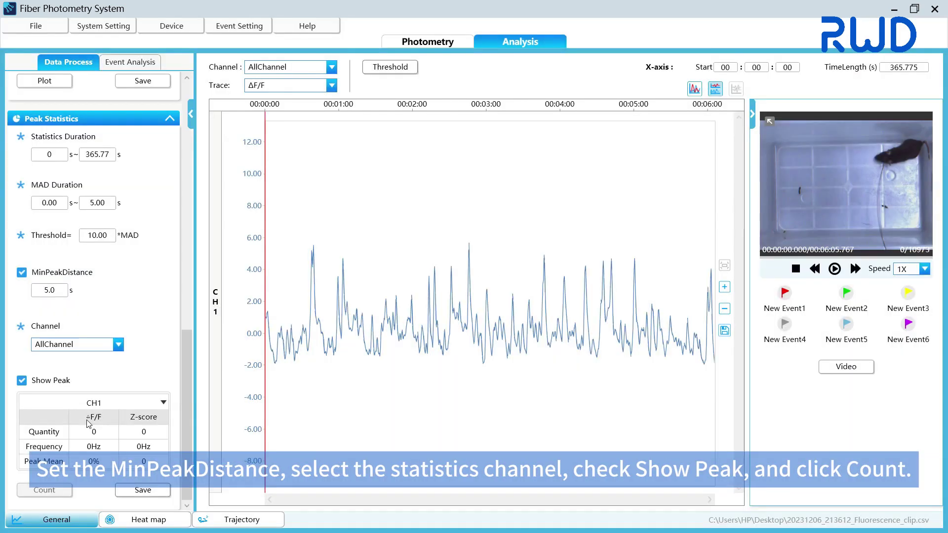
click(23, 384)
double_click(97, 235)
text(5)
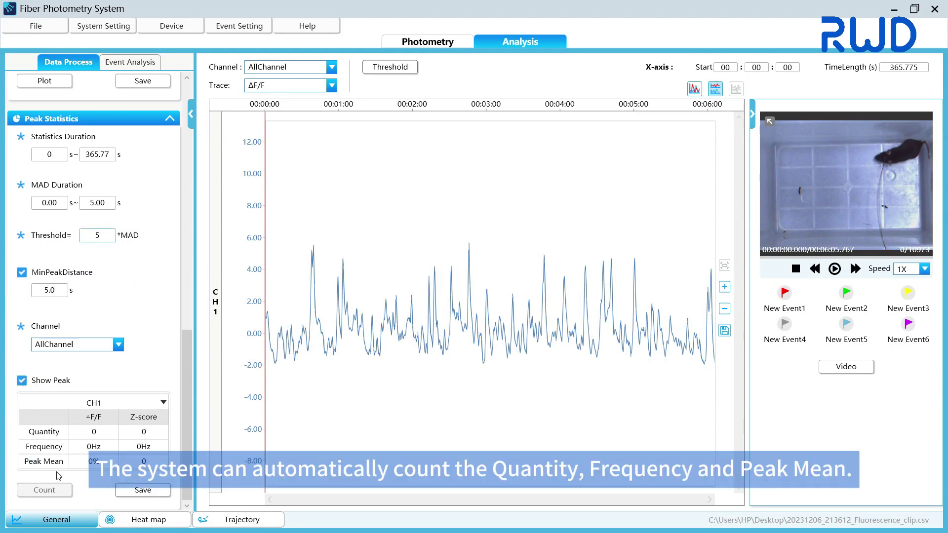
click(47, 489)
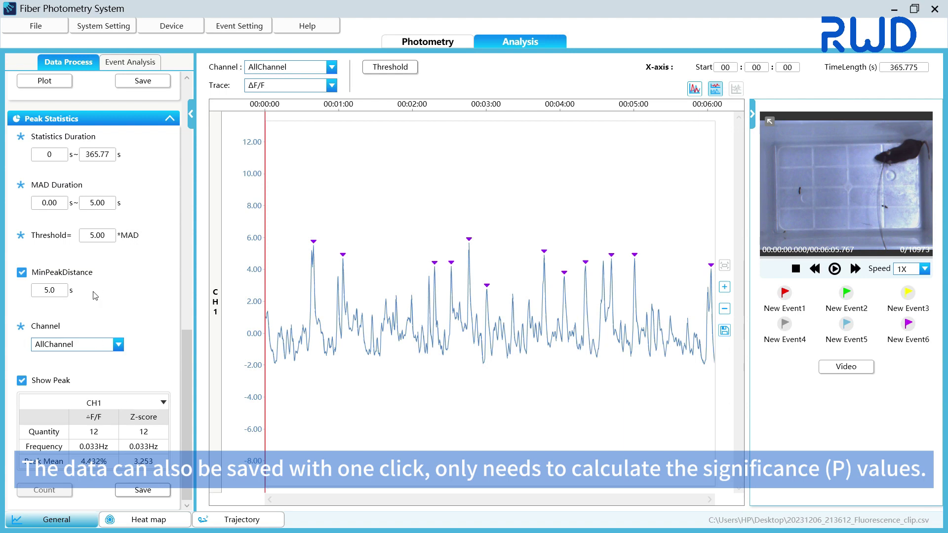
click(143, 490)
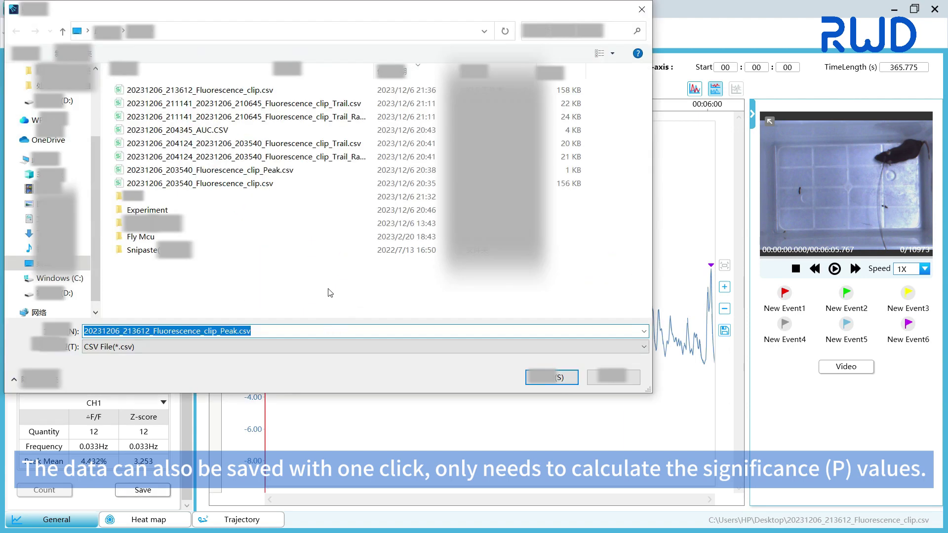
click(641, 9)
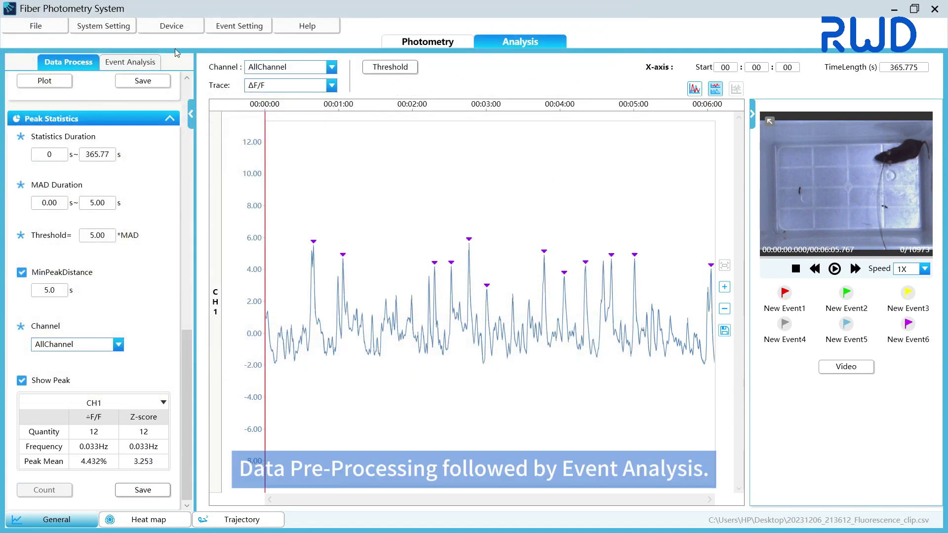
Step: Show all Event4 markers on the ΔF/F trace and frame-step the video from about 4 s
click(141, 61)
click(18, 134)
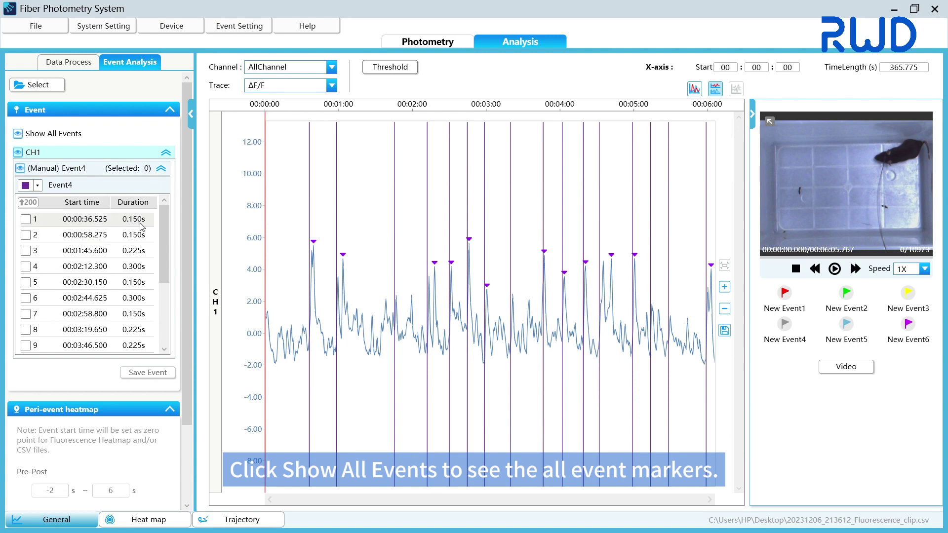
drag(265, 260, 380, 248)
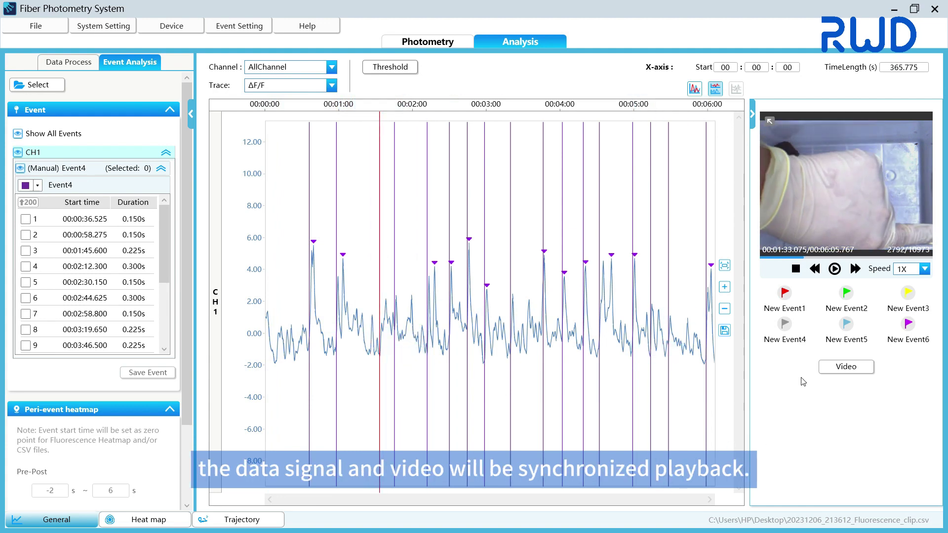
click(855, 269)
click(855, 270)
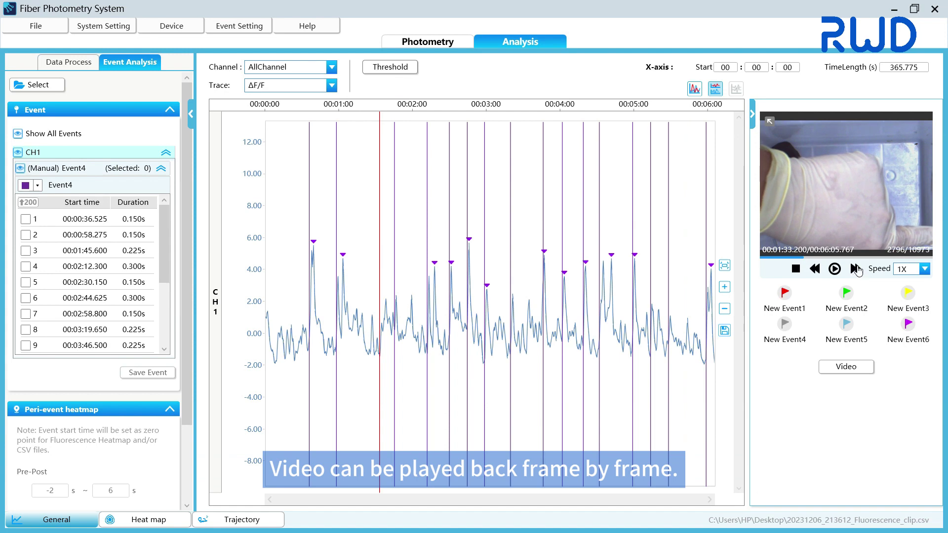
click(854, 270)
click(854, 270)
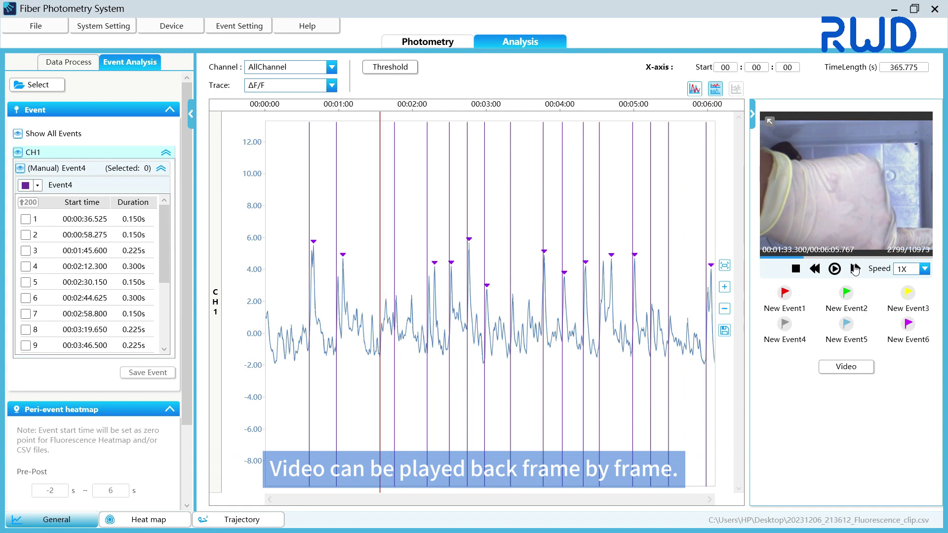
Step: Add a New Event2 group, then play the synced video from about 2:02 and pause
click(844, 299)
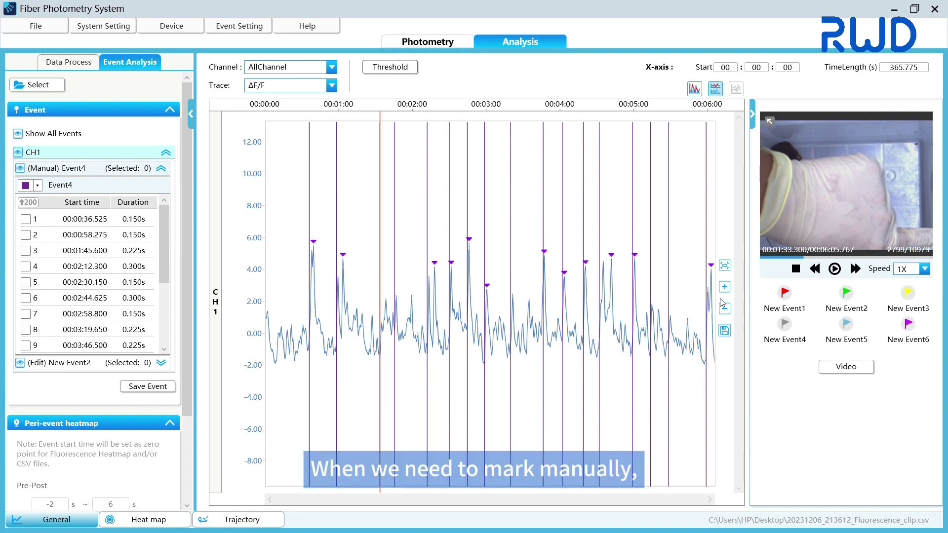
click(415, 306)
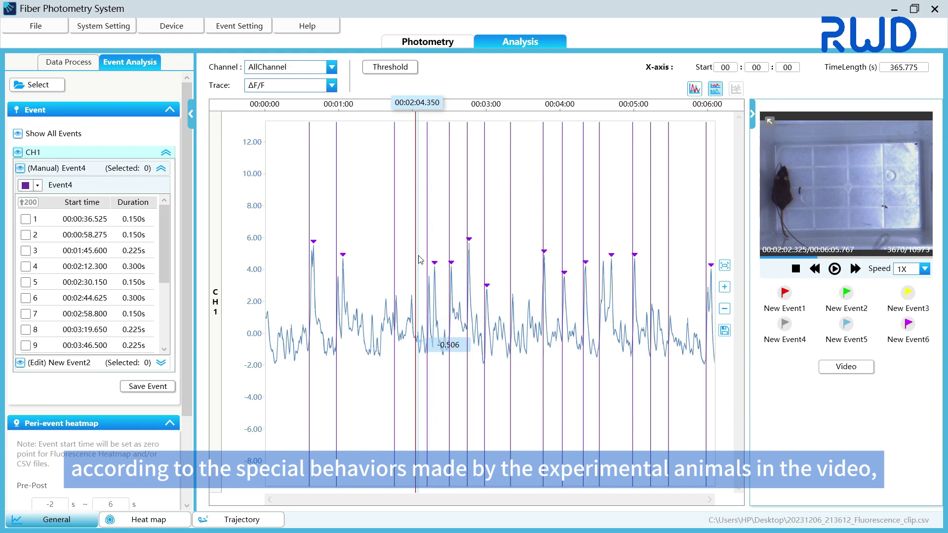
click(833, 269)
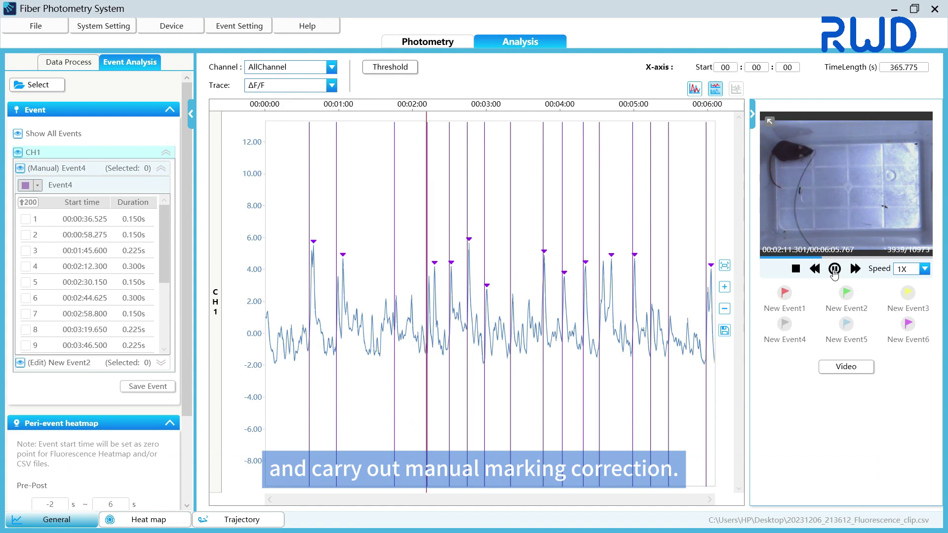
click(834, 269)
Step: Select all 16 Event4 events and check the −2 to 6 s Pre-Post window values
key(ctrl+a)
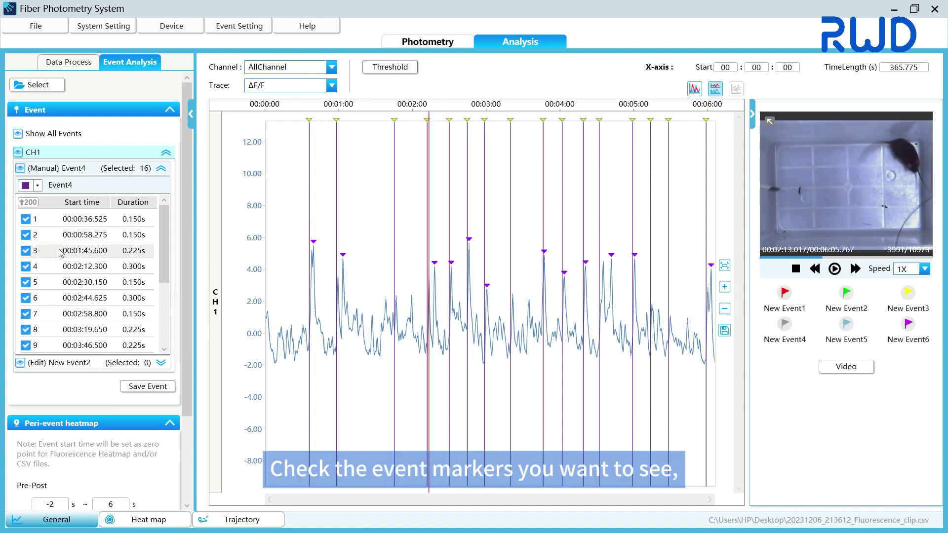
scroll(61, 257, down, 3)
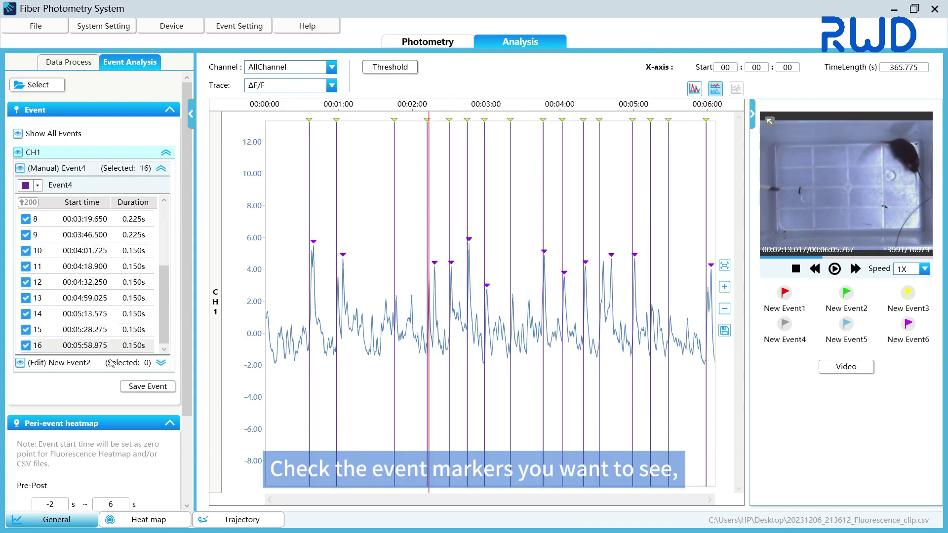
scroll(112, 364, down, 3)
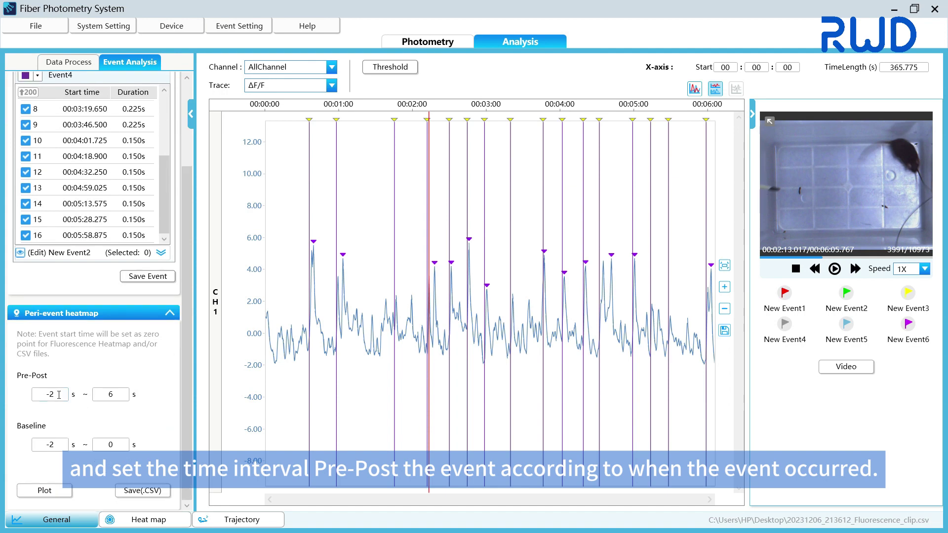
drag(59, 395, 27, 402)
drag(114, 395, 93, 399)
Step: Plot the peri-event heatmap and curve, dismissing the save-location dialog
click(59, 492)
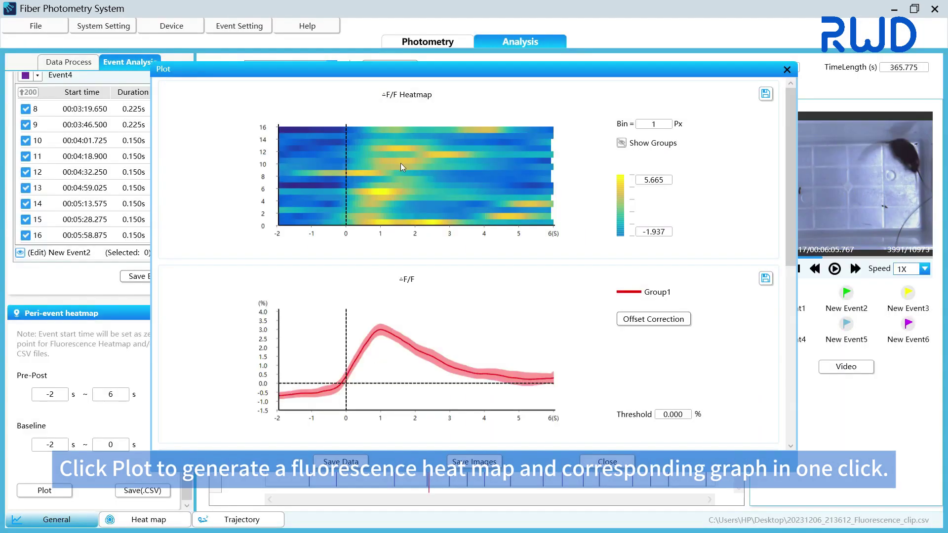
scroll(419, 156, down, 8)
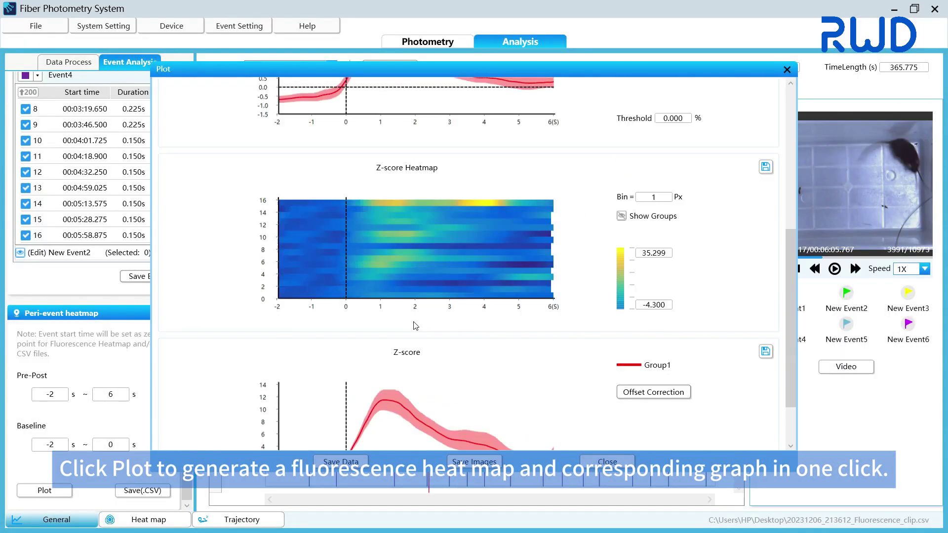
click(344, 462)
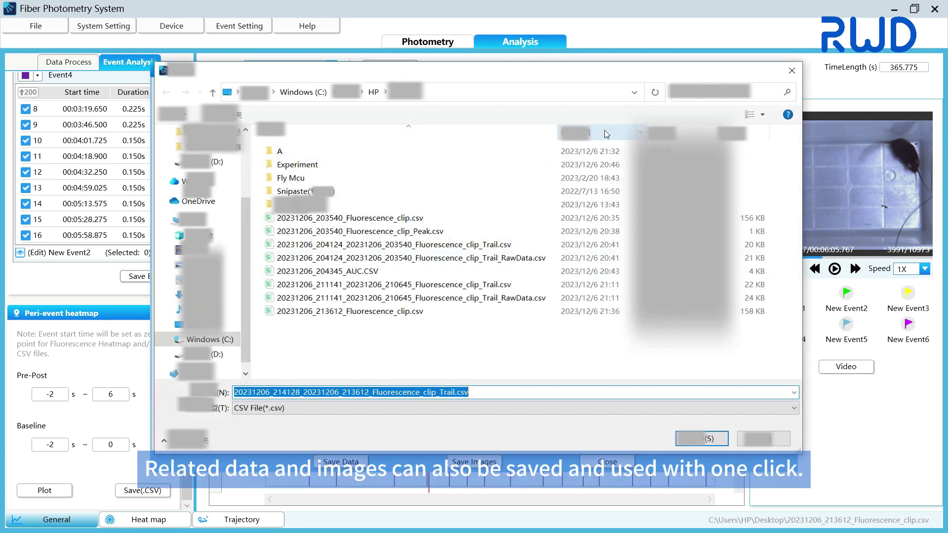
key(Return)
click(467, 461)
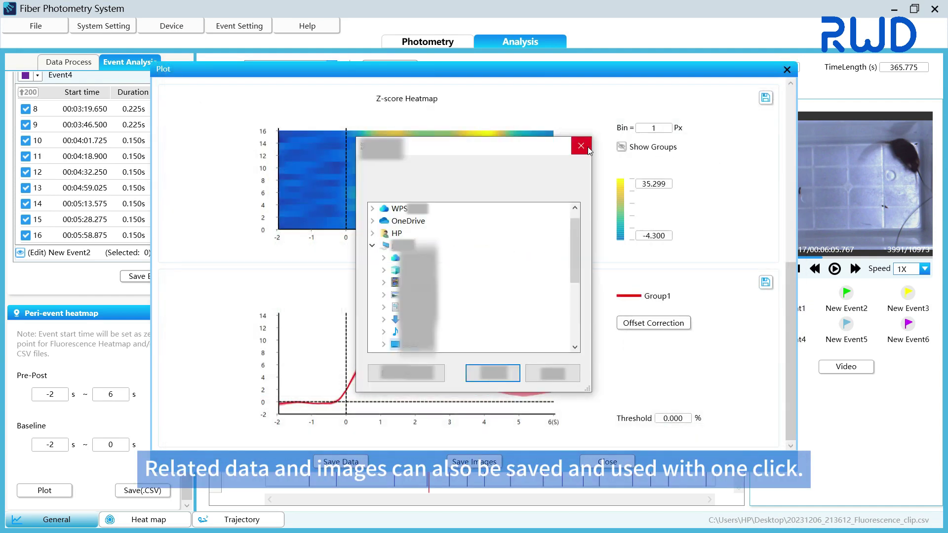
key(Return)
Step: Close the plot window and save the peri-event data as the Trail CSV file
click(787, 69)
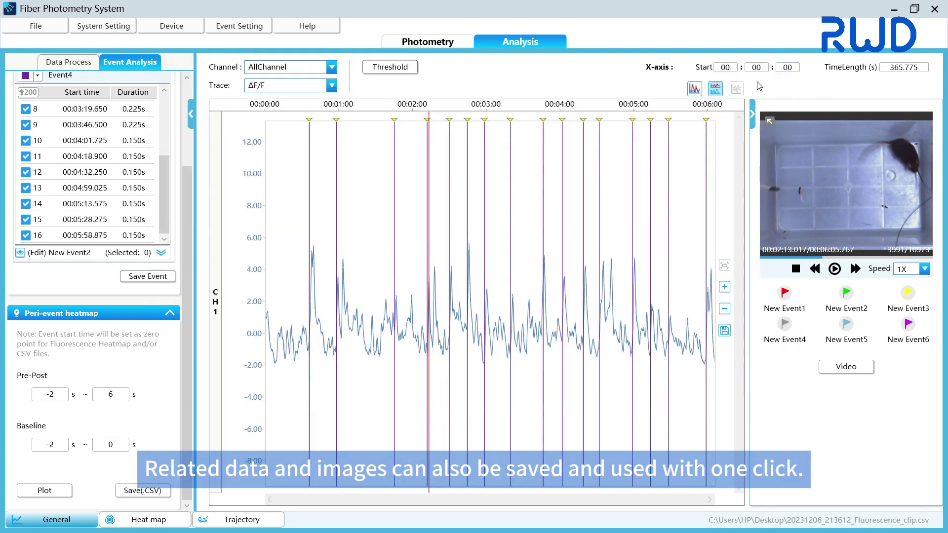
click(148, 490)
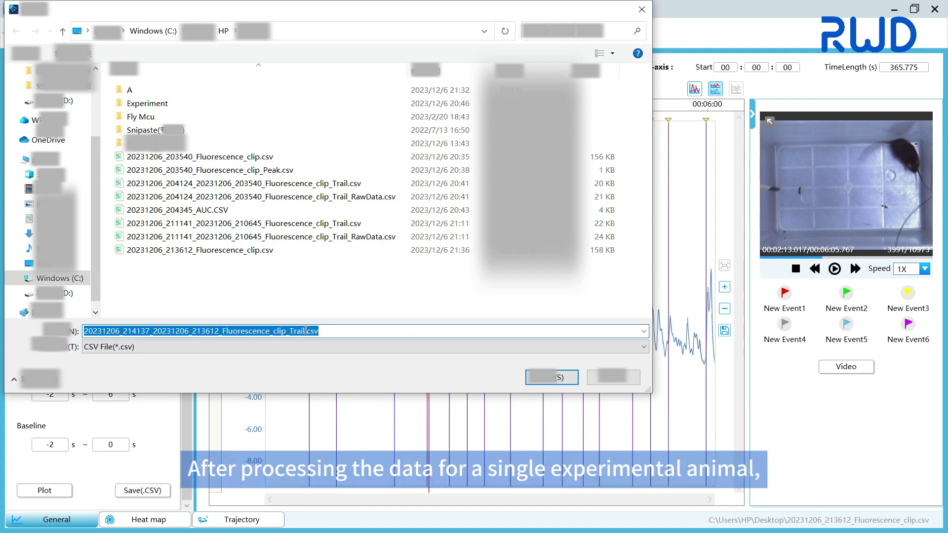
click(540, 378)
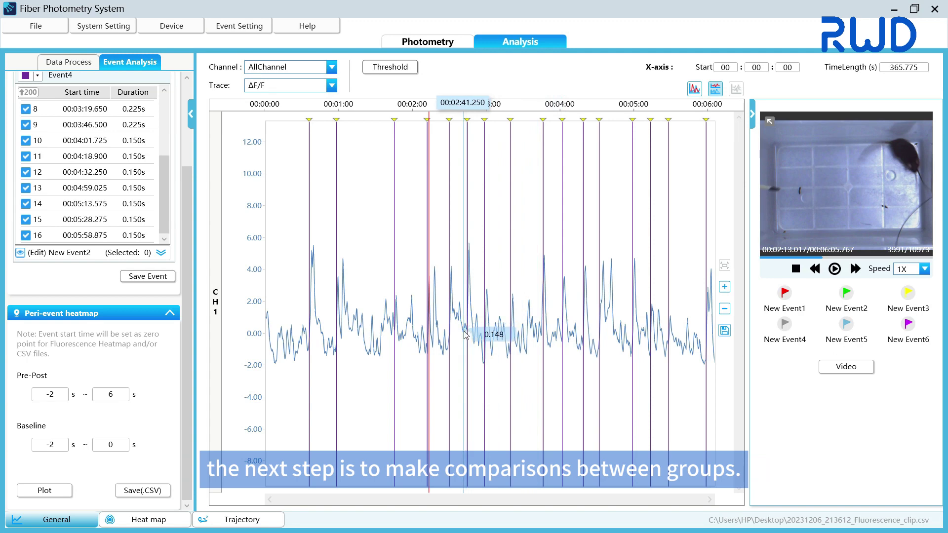
Step: On the Heat map page, load one Trail CSV each into Group1, Group2 and Group3 (HHTest for Group3)
click(160, 525)
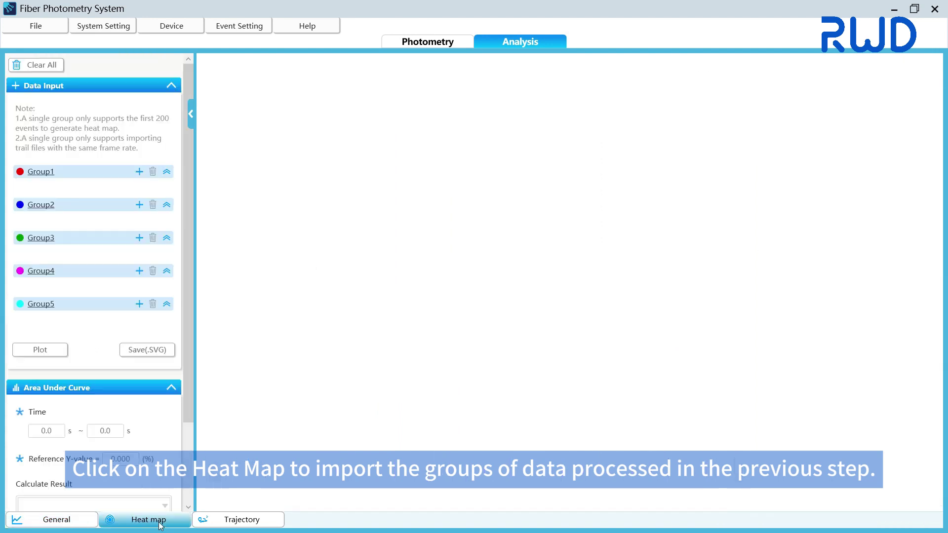
click(140, 173)
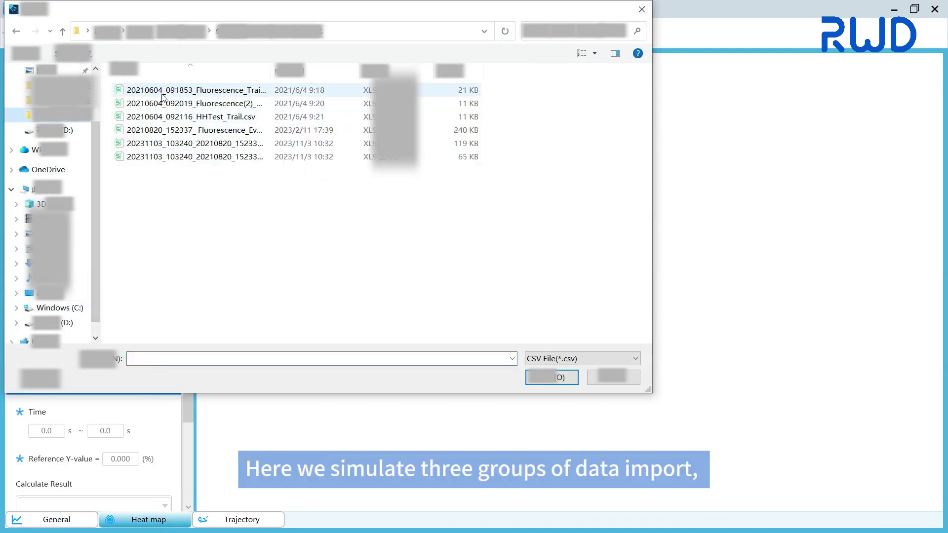
double_click(161, 93)
click(140, 209)
double_click(163, 104)
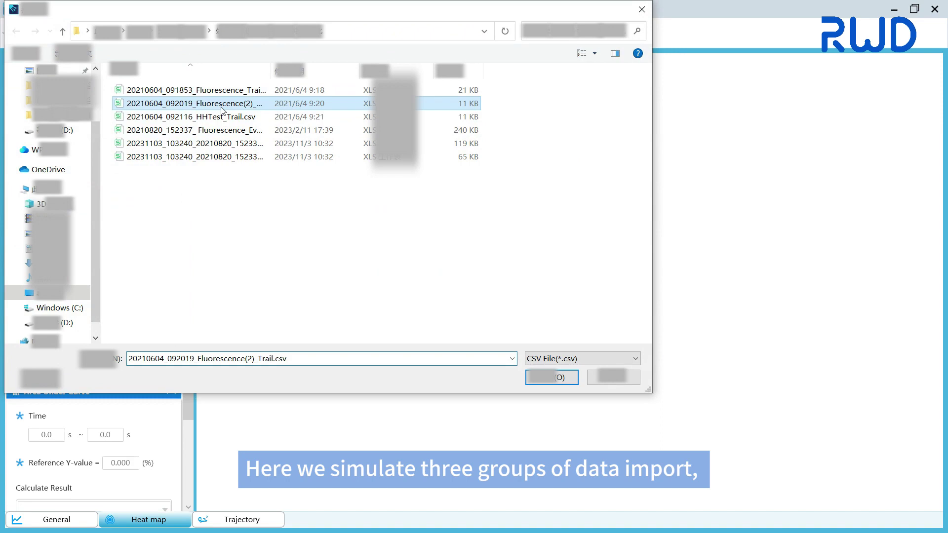
click(139, 245)
double_click(254, 119)
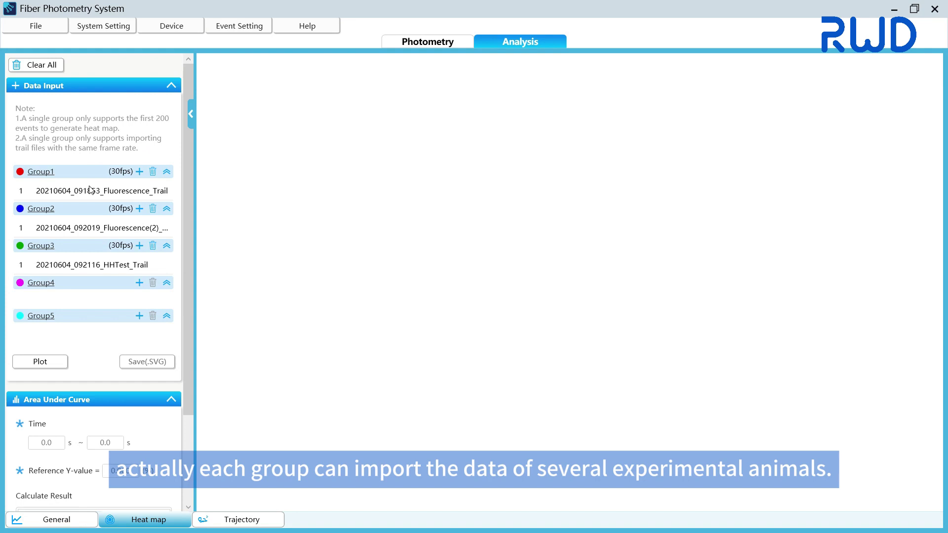
Step: Plot the group heatmaps and group-coloured ΔF/F curves, scrolling through the graphs
click(28, 367)
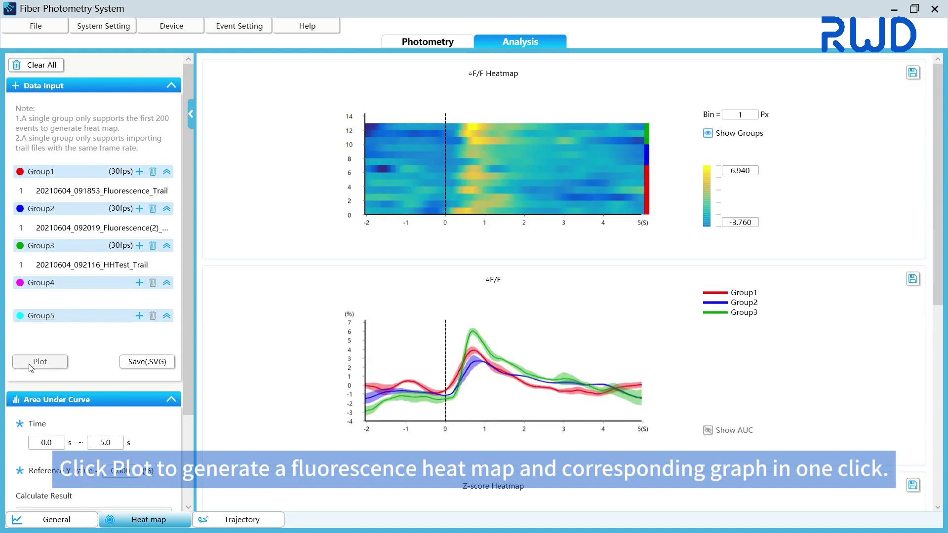
scroll(513, 201, down, 6)
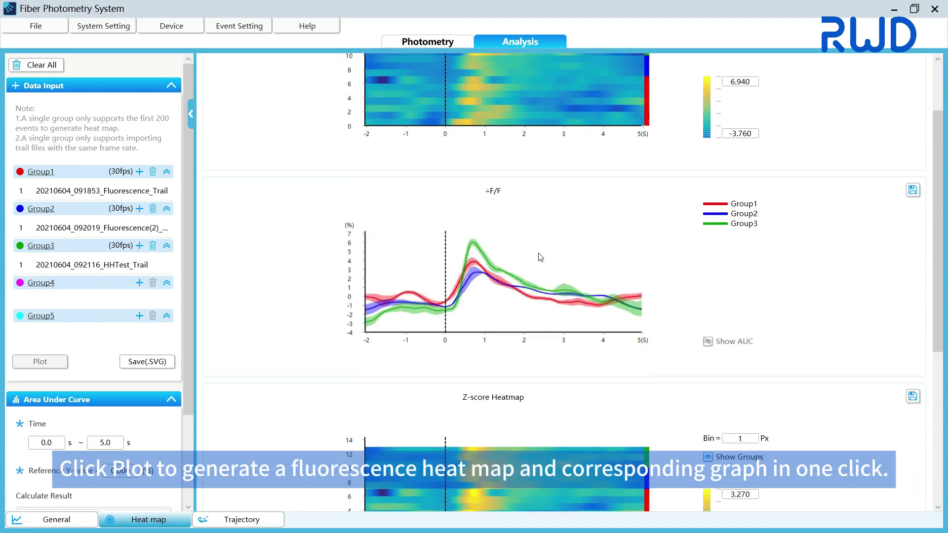
scroll(496, 339, up, 2)
scroll(496, 338, up, 3)
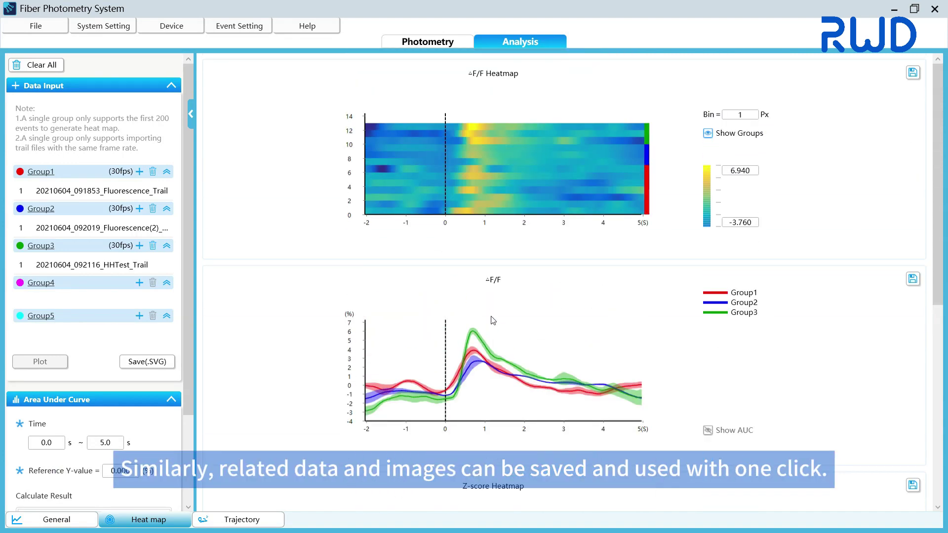
Step: Open the ΔF/F heatmap's save dialog, cancel it, and scroll down to the Z-score heatmap
click(912, 73)
click(580, 146)
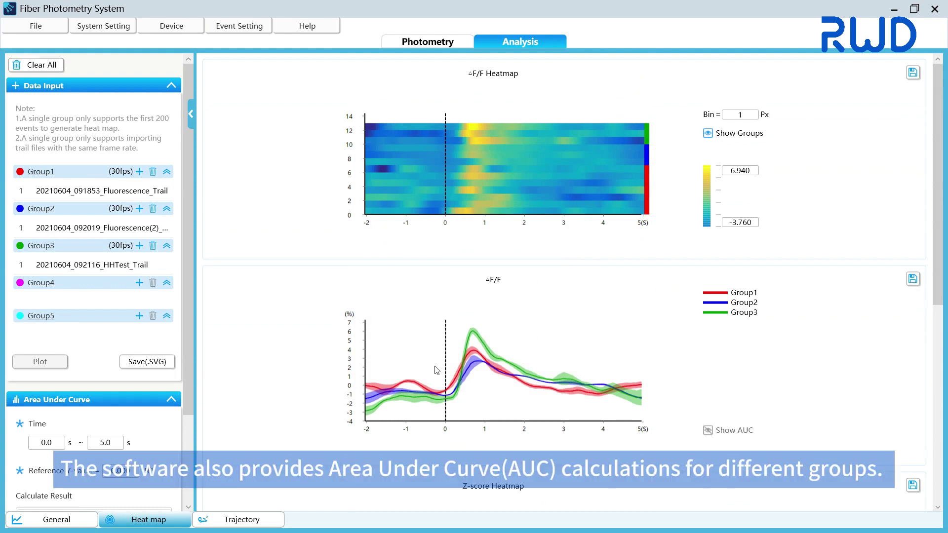
scroll(437, 370, down, 1)
scroll(99, 390, down, 3)
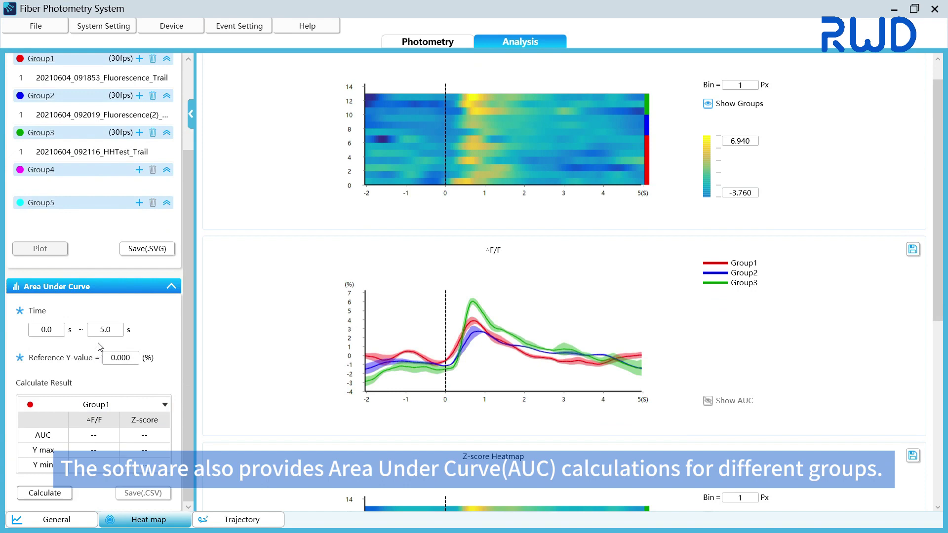
Step: Calculate AUC over 0–5 s, shade it on the graph, and view Group2 and Group3 results
click(113, 329)
click(44, 492)
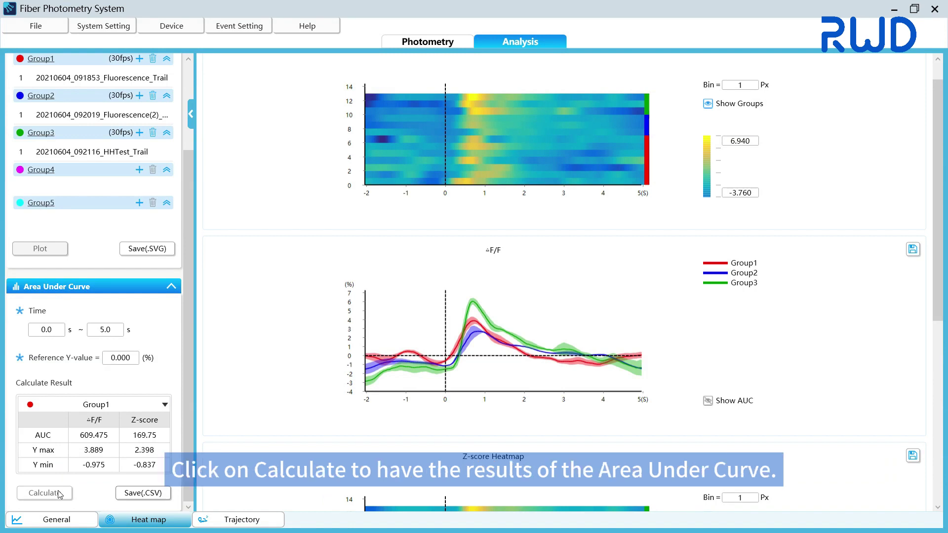
click(707, 400)
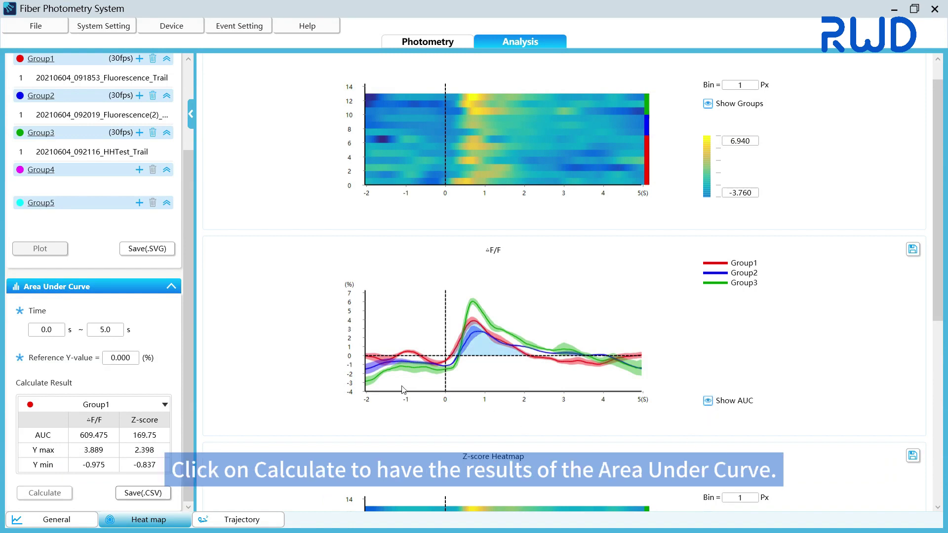
click(163, 403)
click(117, 432)
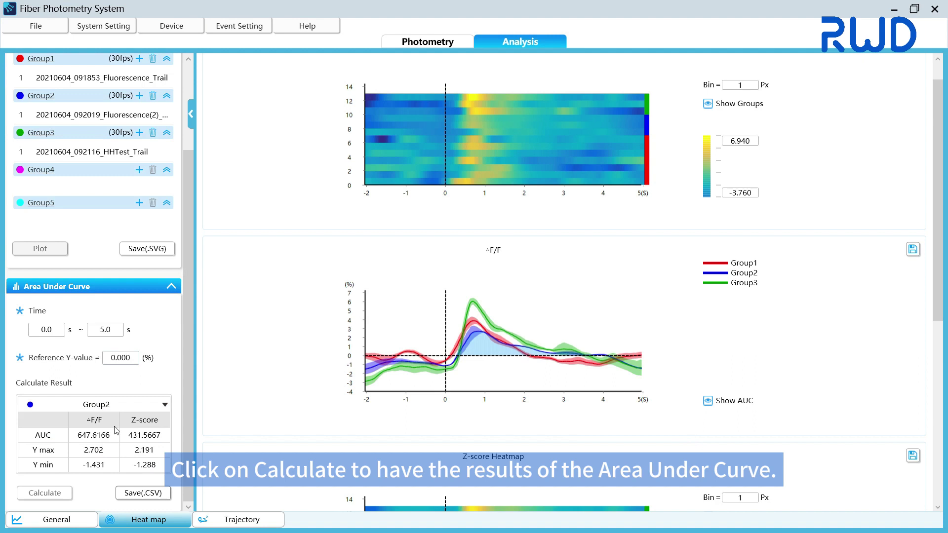
click(117, 401)
click(127, 447)
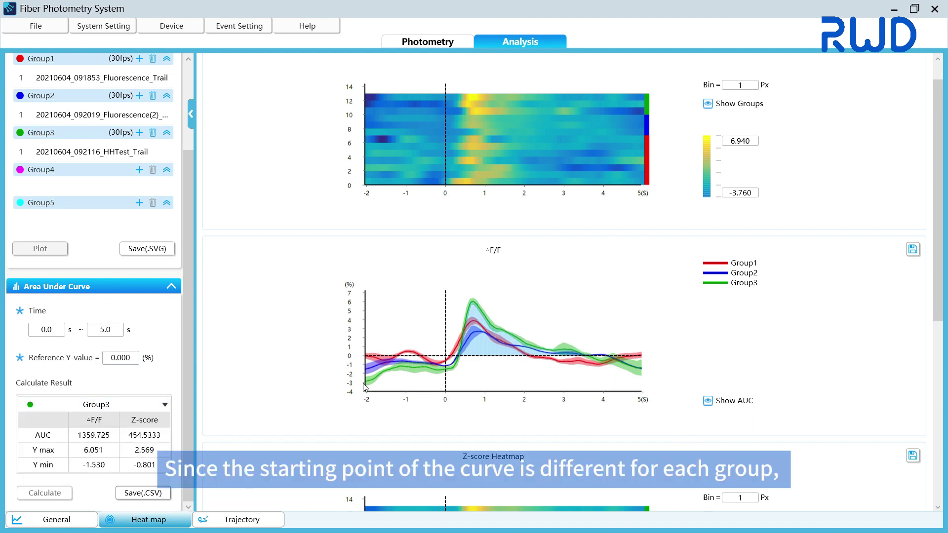
Step: Recalculate AUC with reference Y-value -3 and save the results as a CSV file
double_click(131, 358)
text(-3)
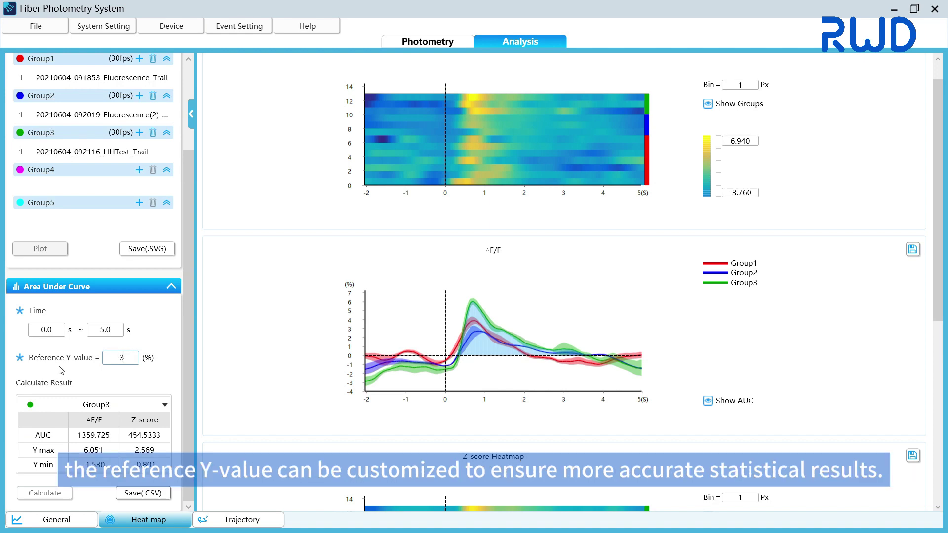
click(50, 497)
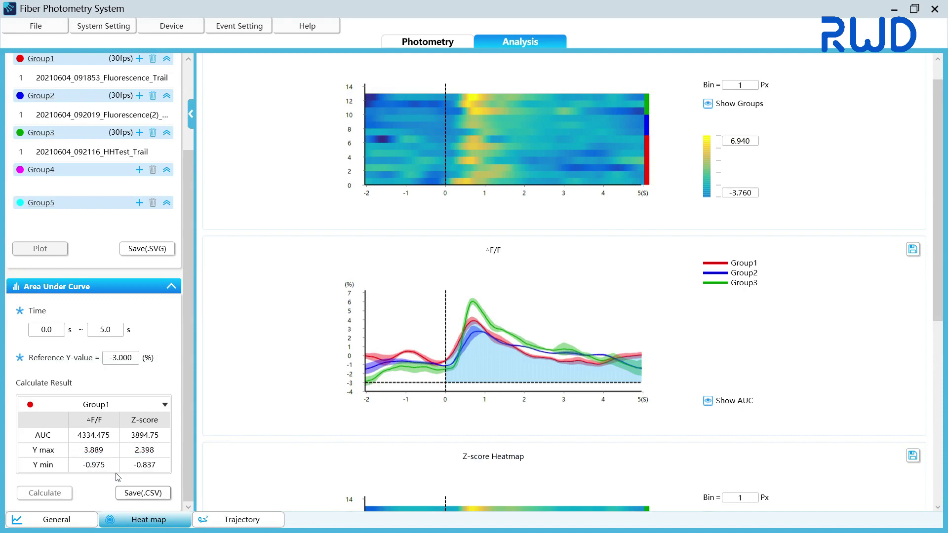
click(162, 491)
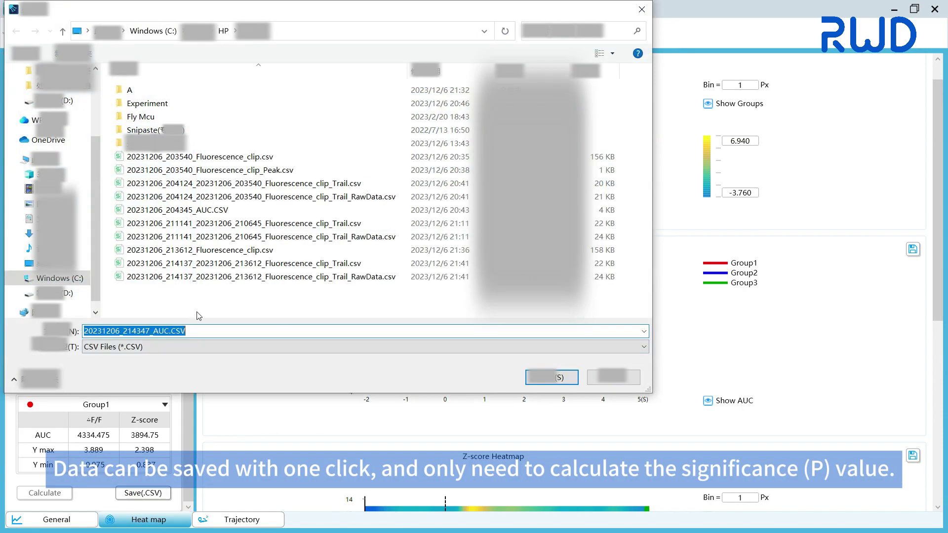
click(545, 380)
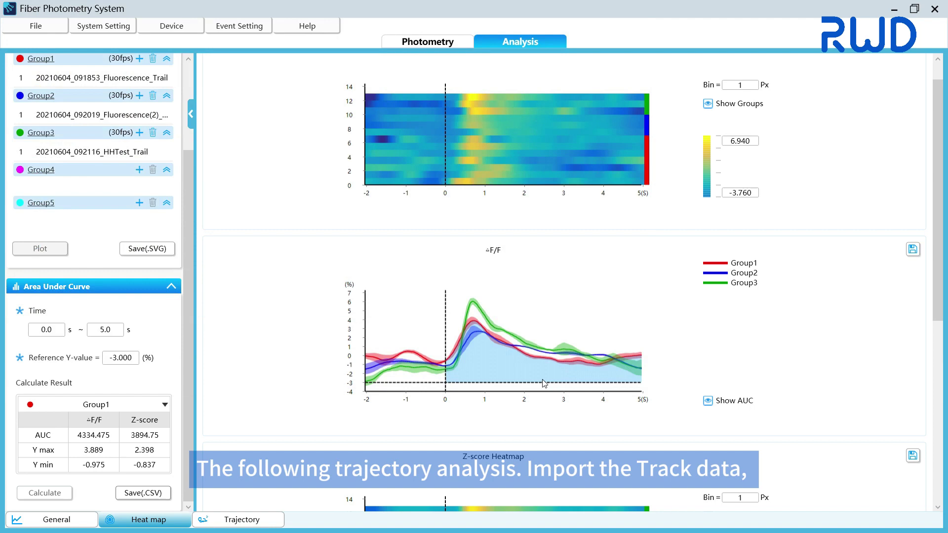
click(262, 521)
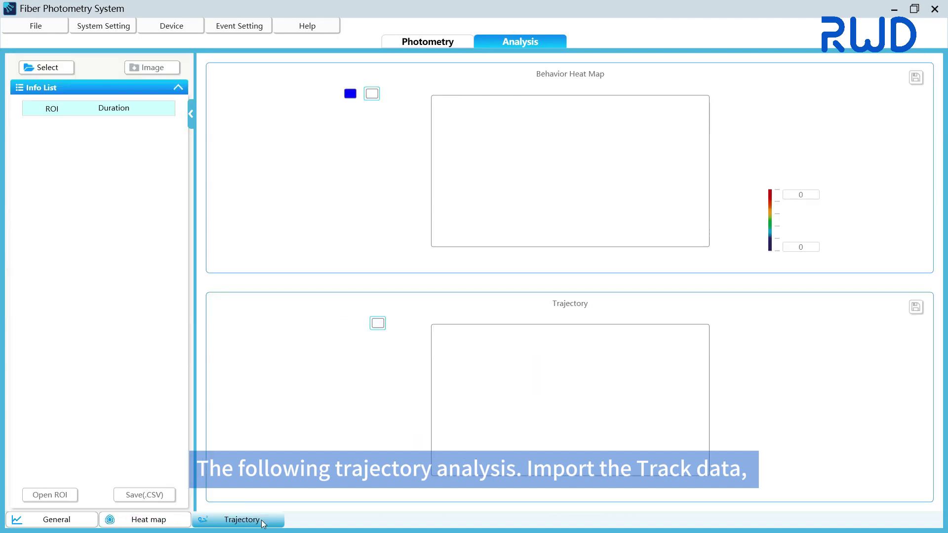
Step: Load Track.csv to generate the behaviour heat map and trajectory plots
click(51, 72)
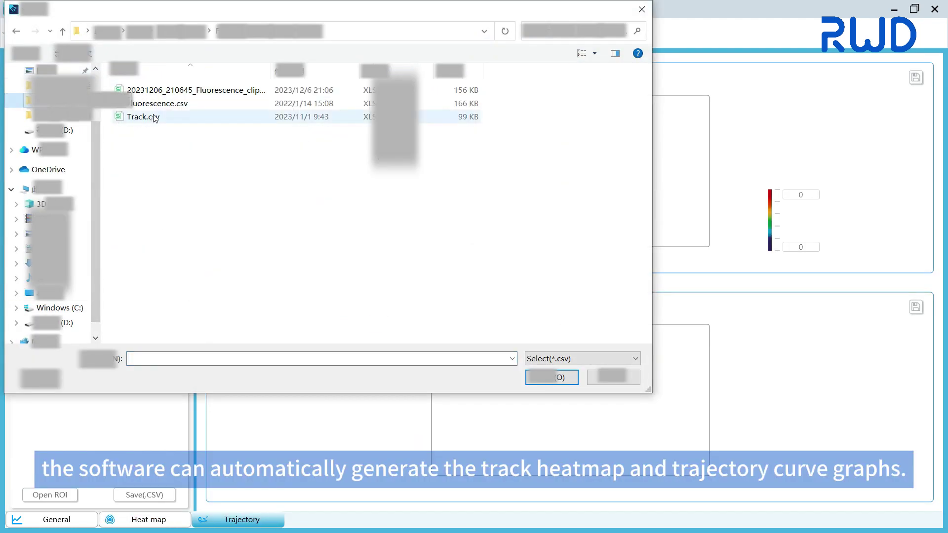
click(155, 117)
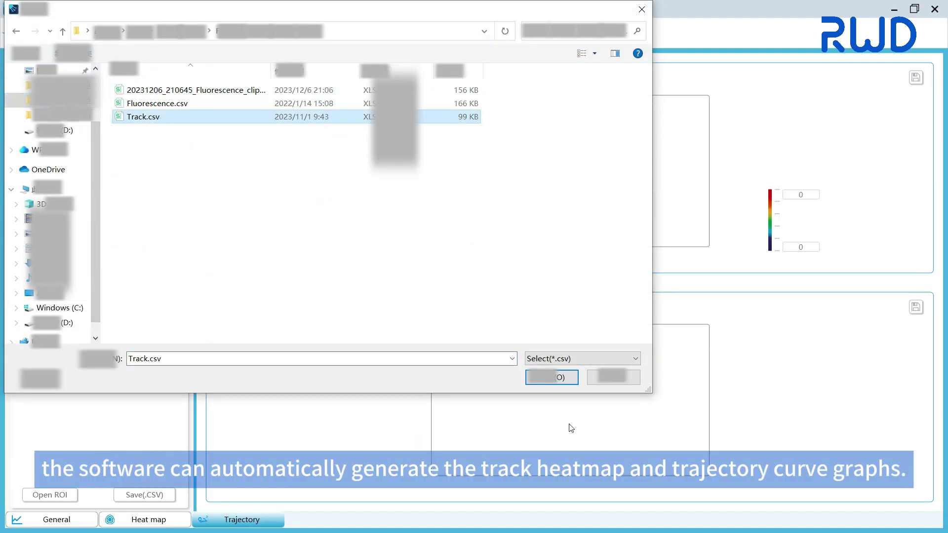
click(551, 377)
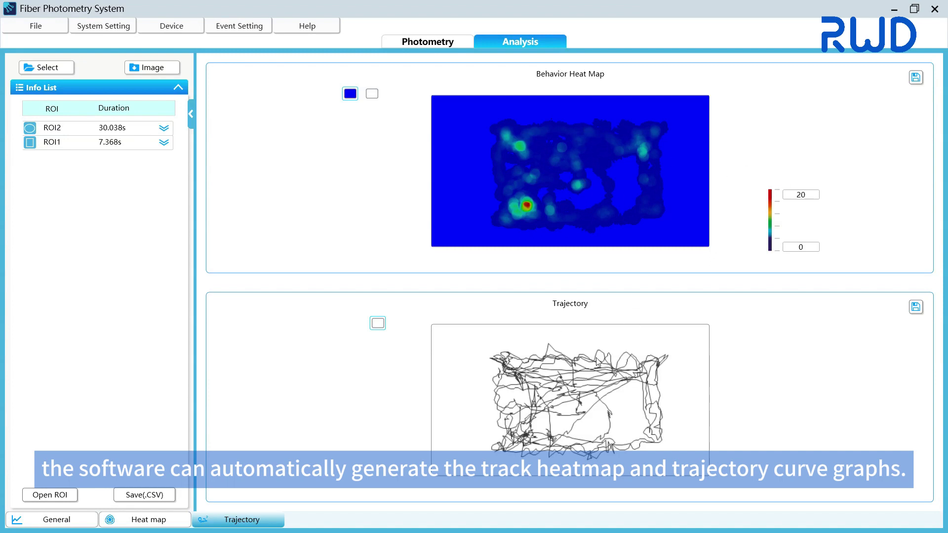
Step: Overlay the ROIs, expand ROI2 and ROI1 entry times, and start saving 20231206_214441_BehaviorHeatmap.svg
click(50, 495)
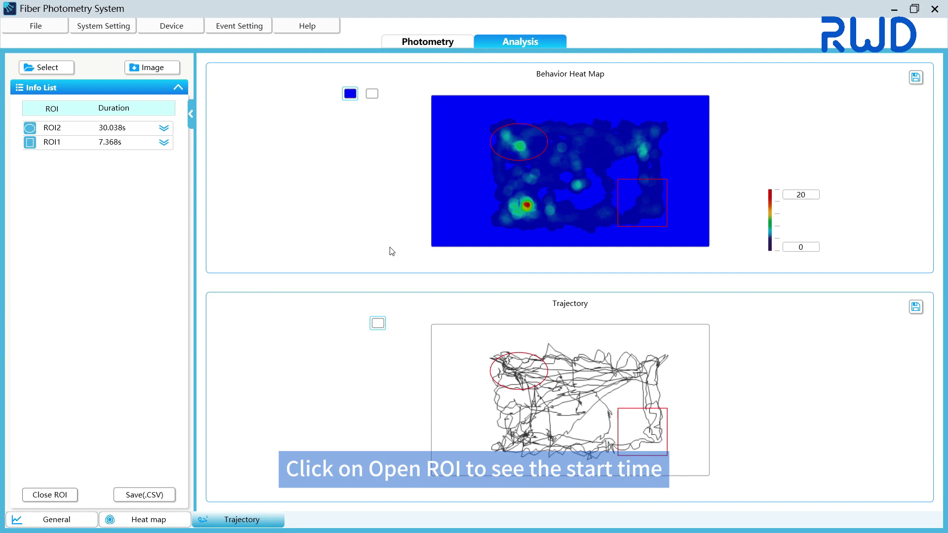
click(164, 128)
click(164, 257)
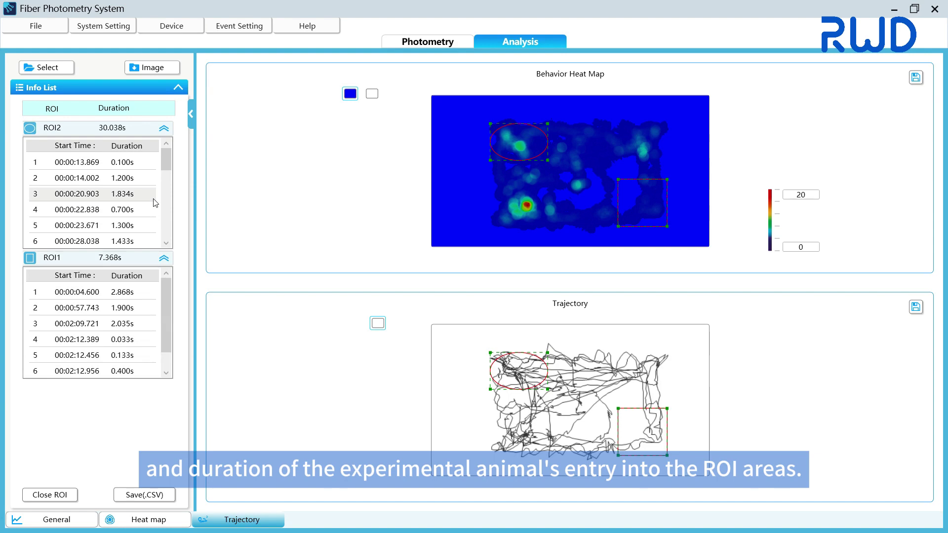
click(915, 78)
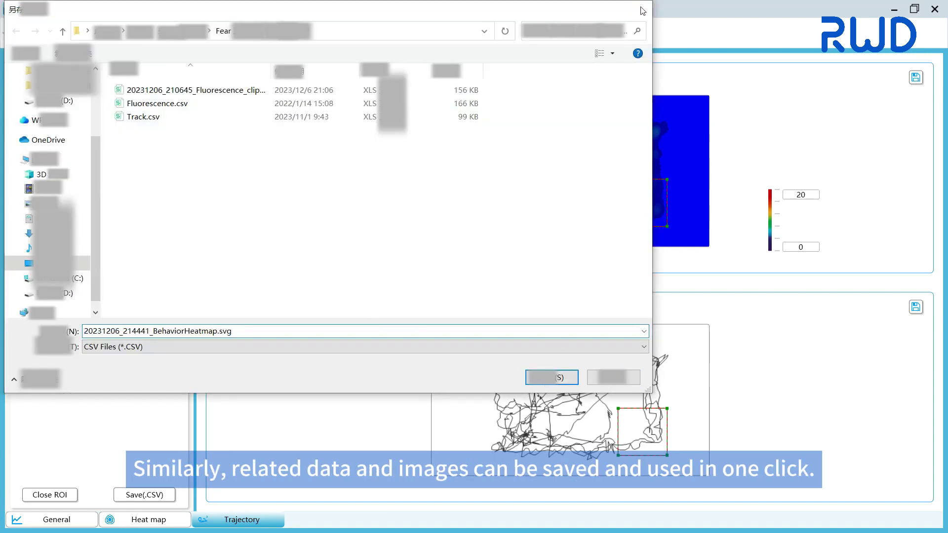